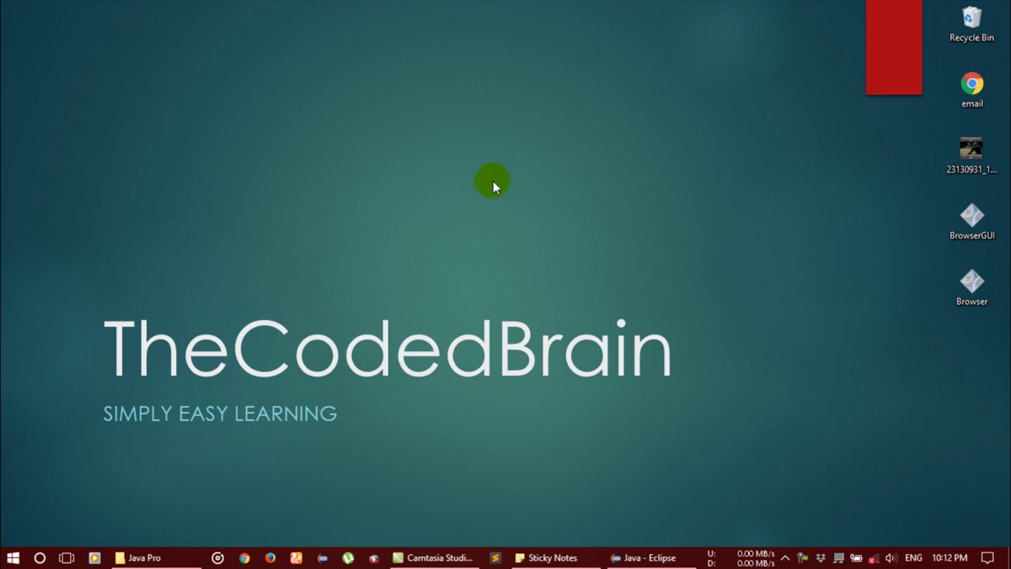
pyautogui.moveTo(84, 217); pyautogui.dragTo(751, 454)
pyautogui.moveTo(86, 212); pyautogui.dragTo(480, 453)
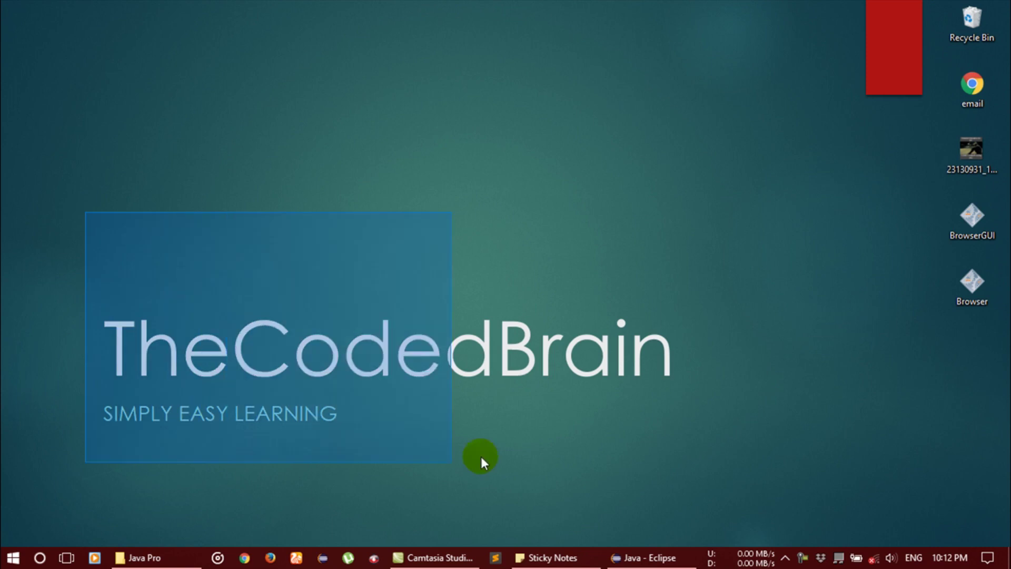
pyautogui.click(970, 230)
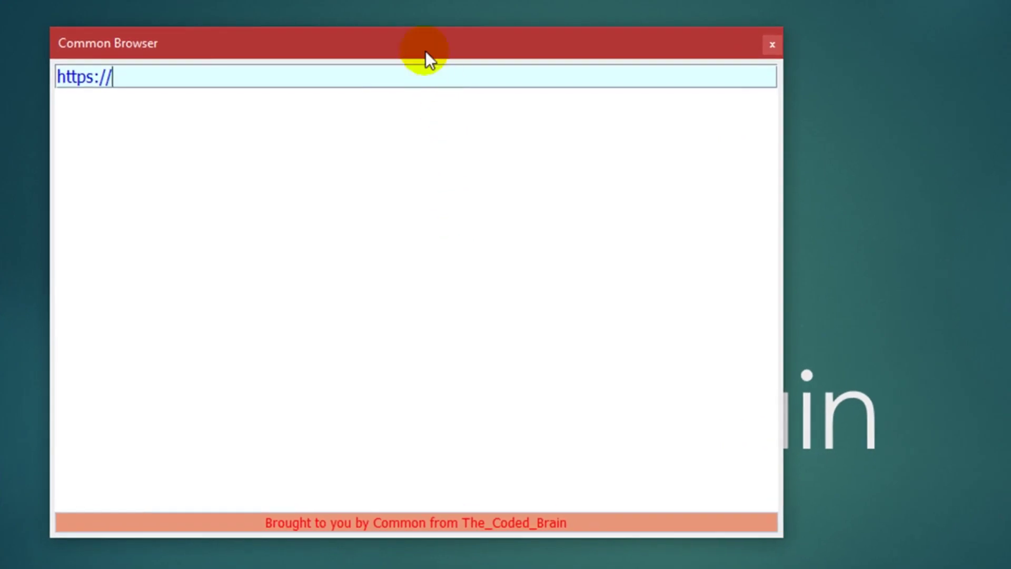
pyautogui.moveTo(426, 50); pyautogui.dragTo(537, 67)
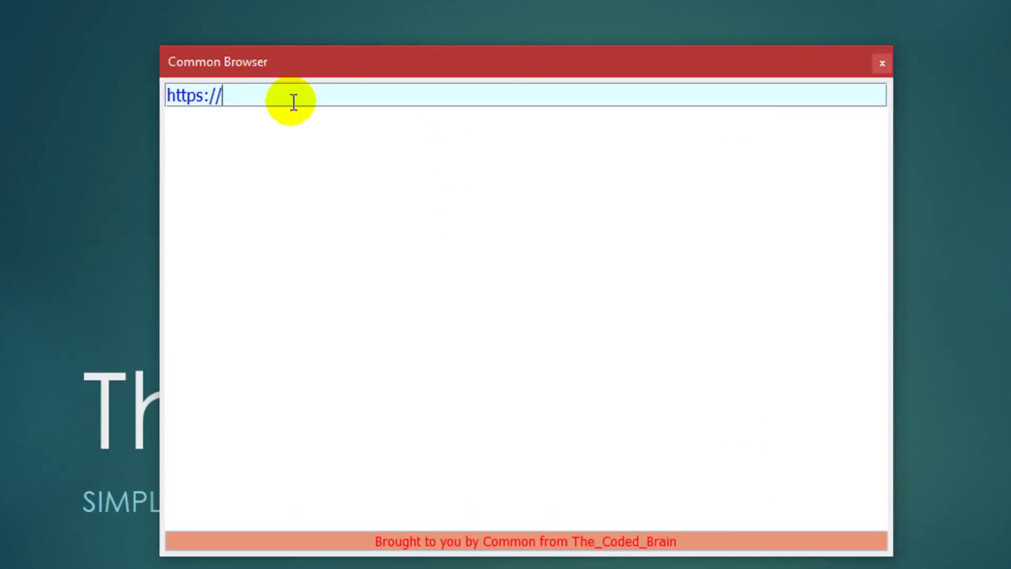
pyautogui.write('goog')
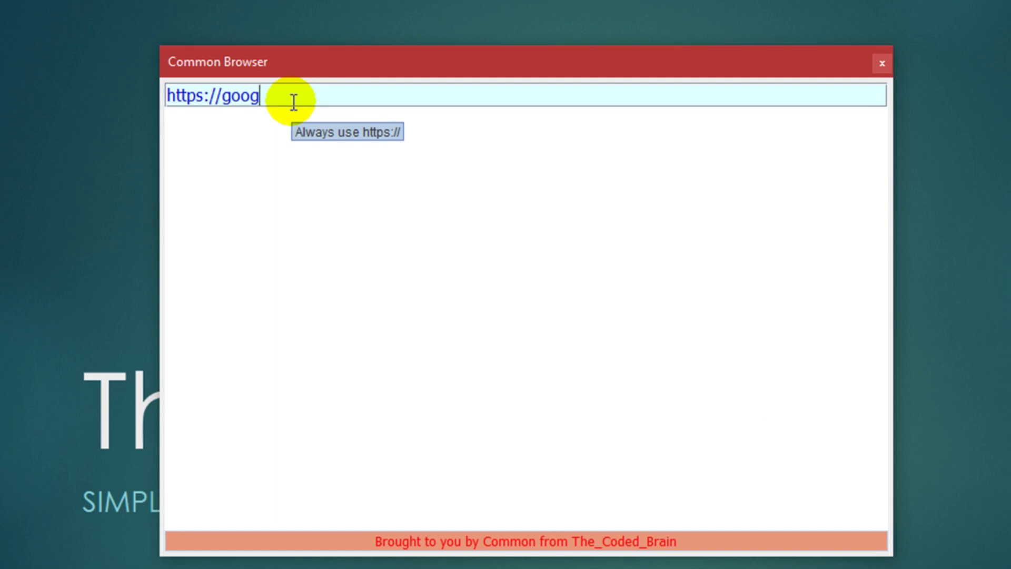
pyautogui.write('le.com')
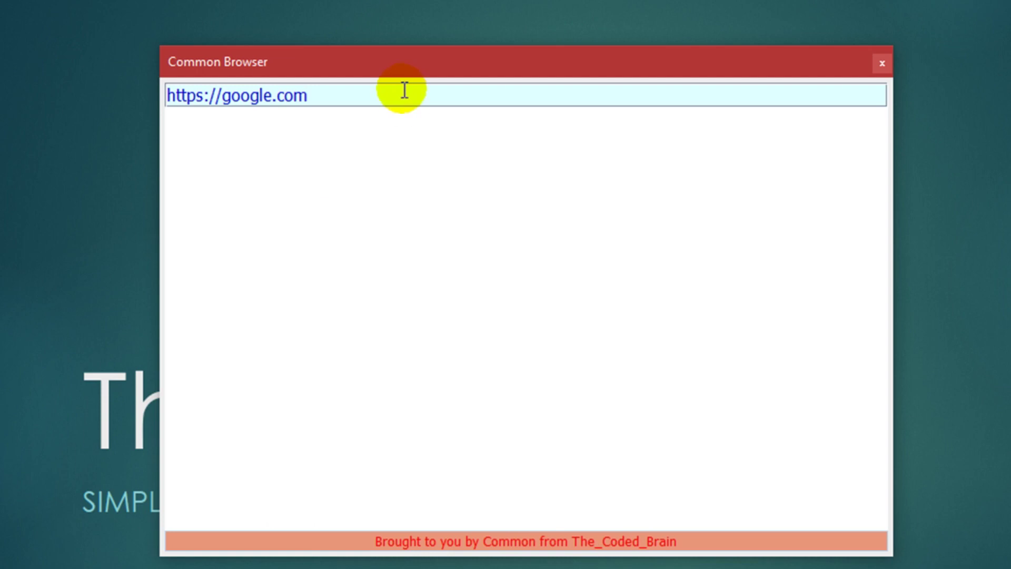
pyautogui.press('Return')
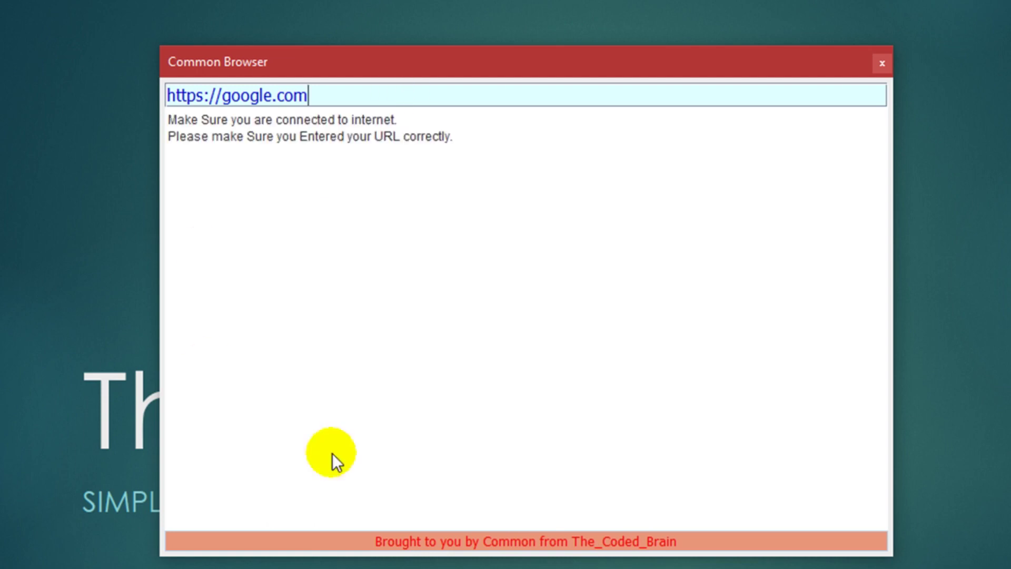
pyautogui.moveTo(460, 137); pyautogui.dragTo(219, 110)
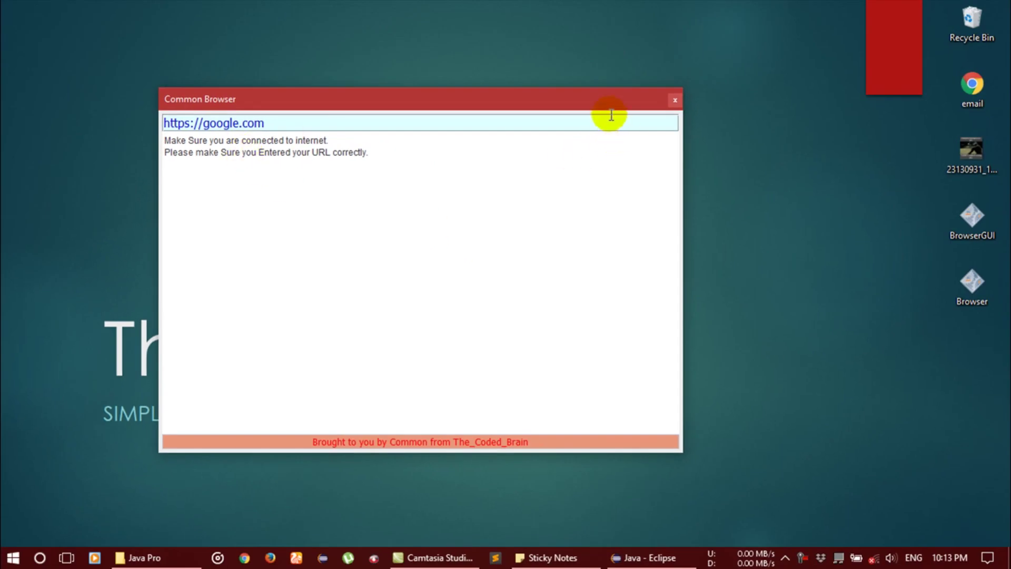
# Close the browser, return to Eclipse and create a Java project named 'test'
pyautogui.click(672, 101)
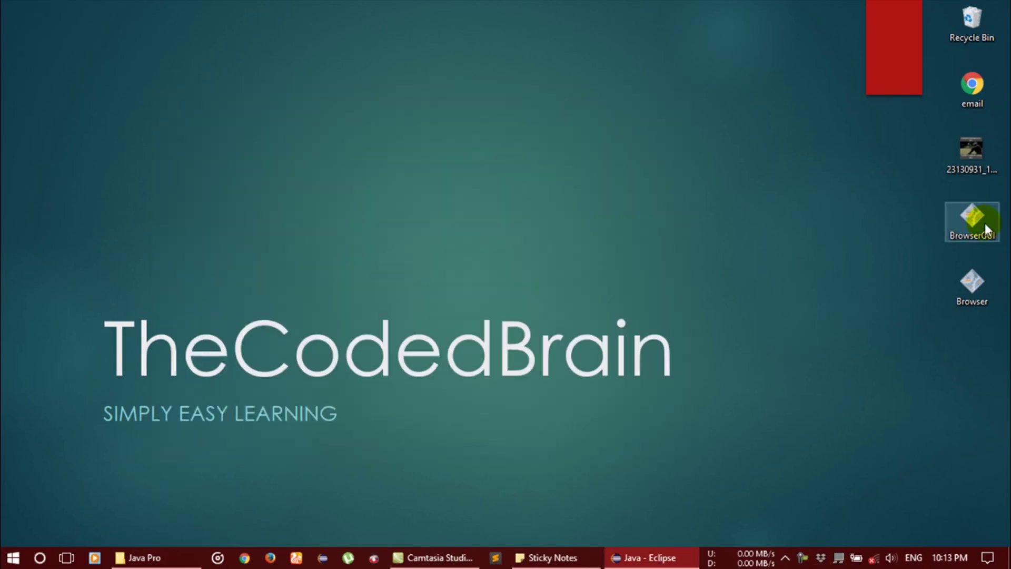
pyautogui.click(643, 558)
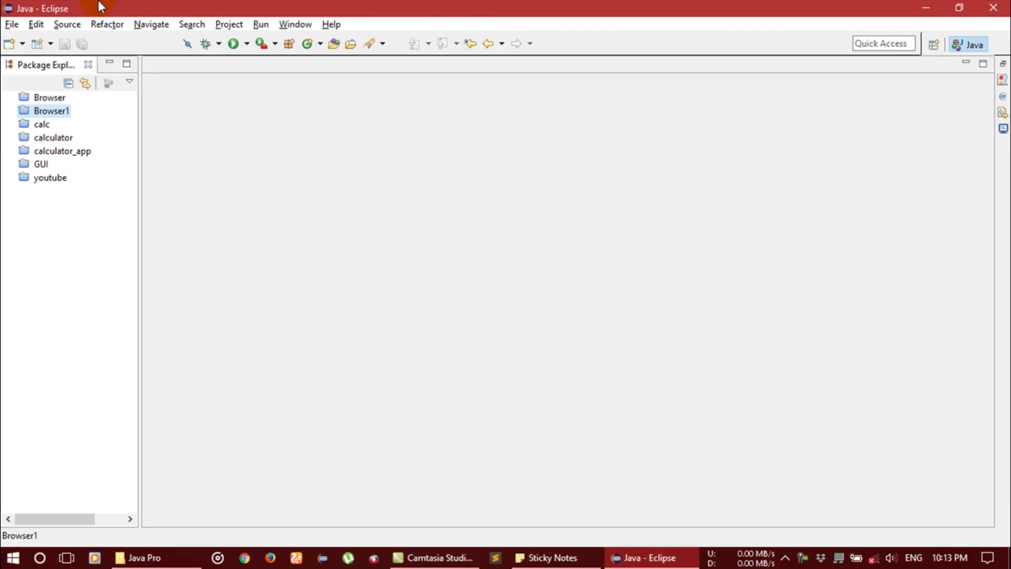
pyautogui.click(12, 24)
pyautogui.moveTo(44, 49)
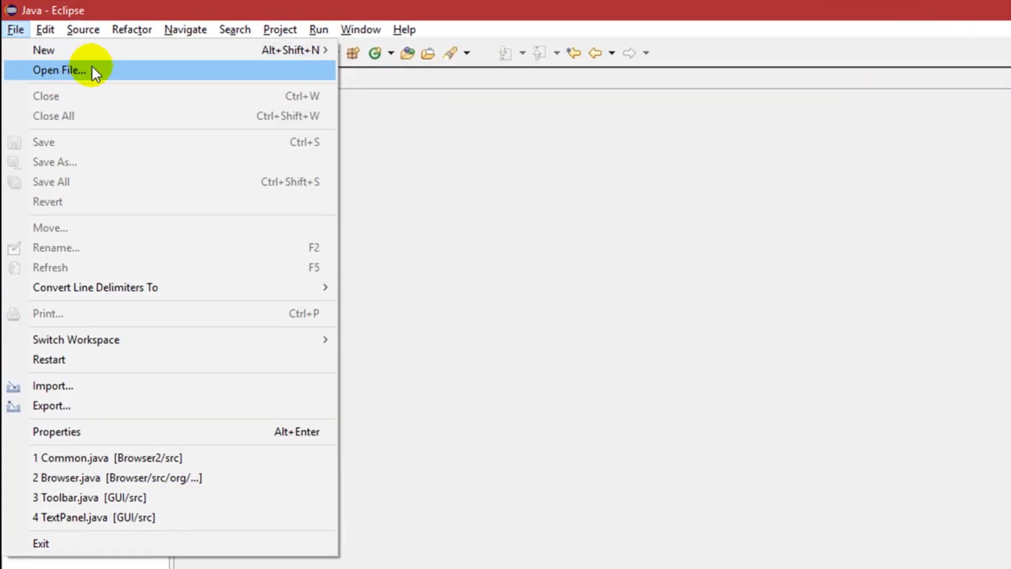
pyautogui.click(391, 52)
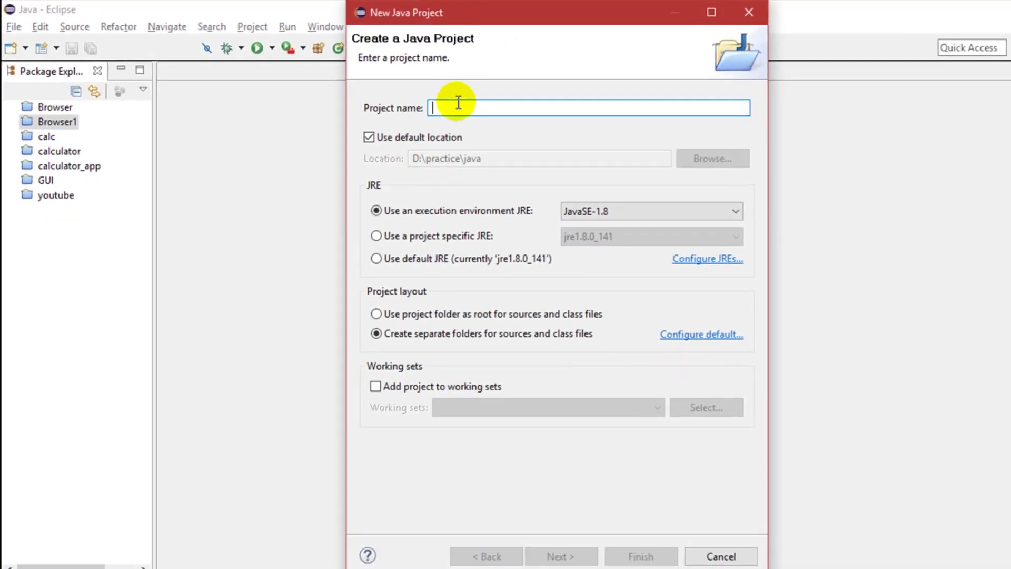
pyautogui.write('test')
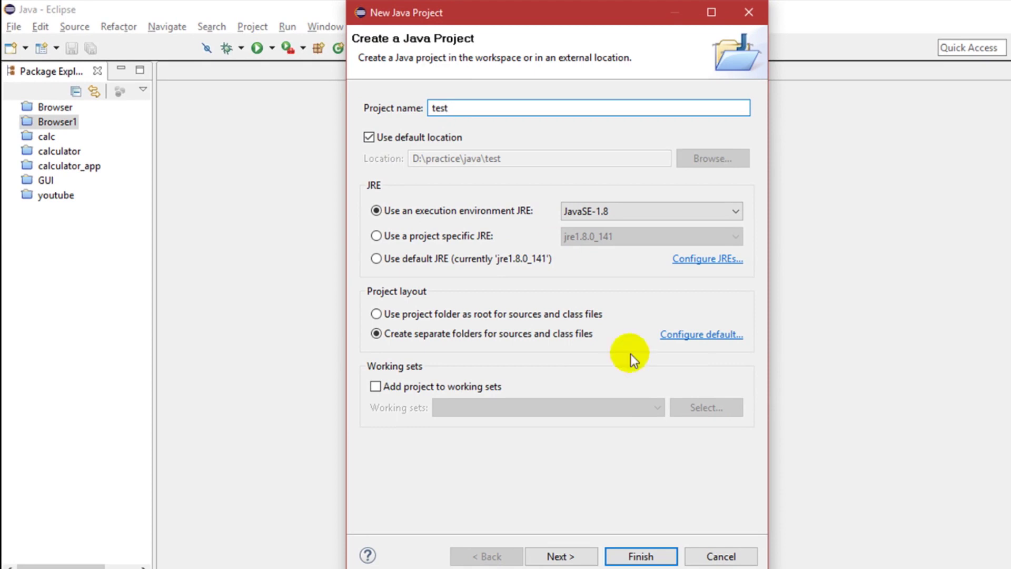
pyautogui.click(639, 556)
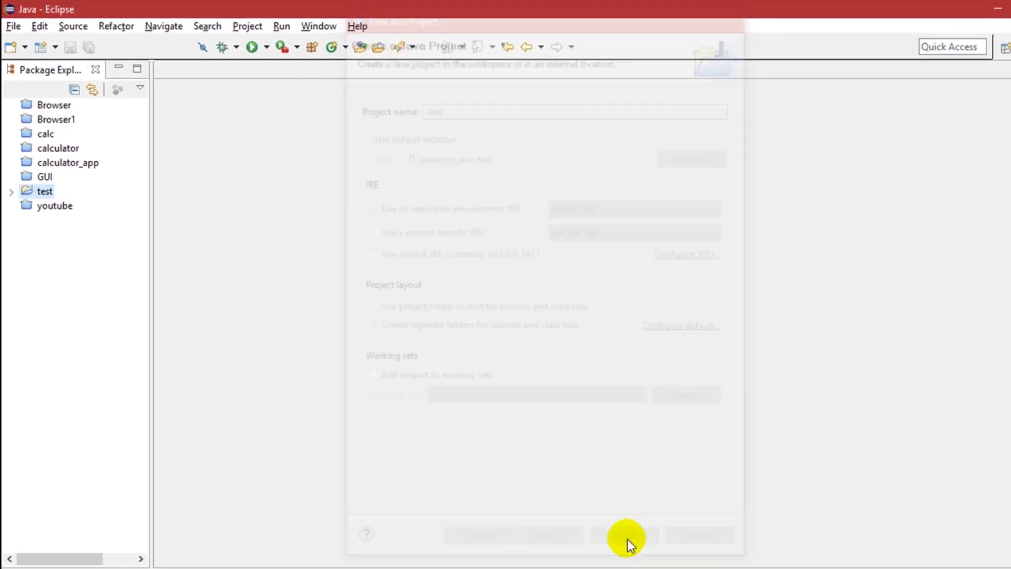
# Expand the test project, then cancel an unwanted new Java project wizard started from src
pyautogui.click(11, 191)
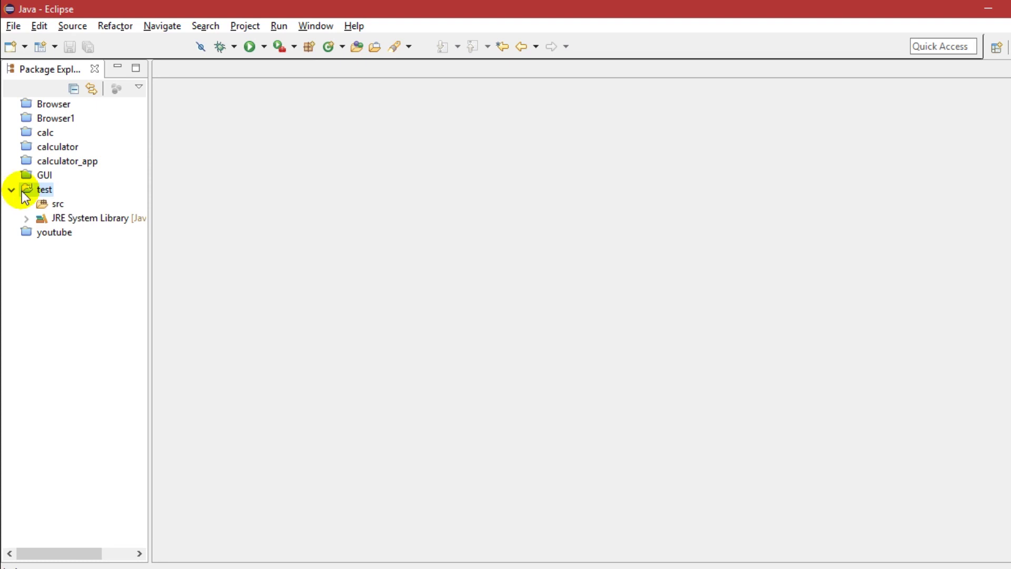
pyautogui.rightClick(51, 202)
pyautogui.moveTo(190, 133)
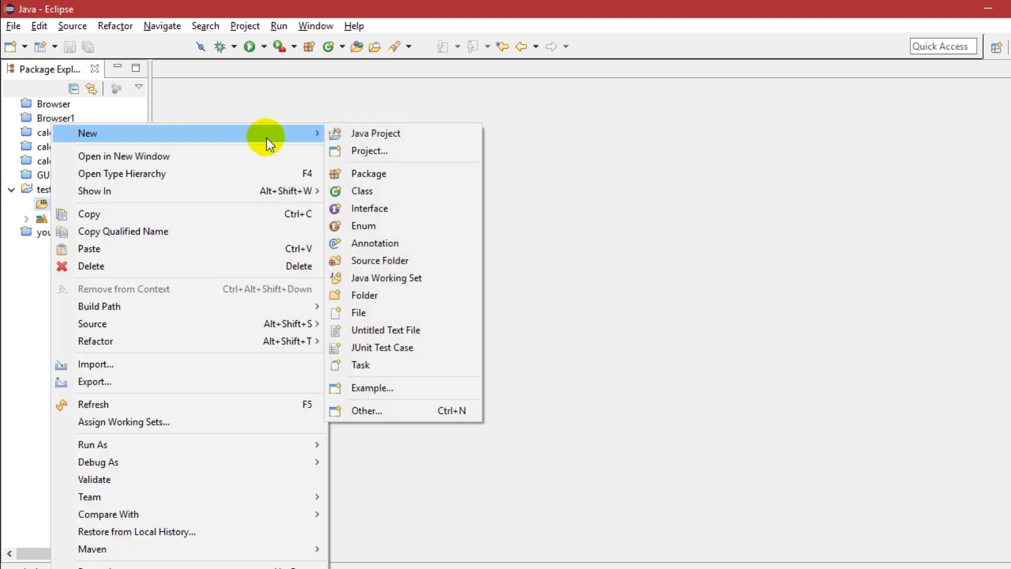
pyautogui.click(403, 135)
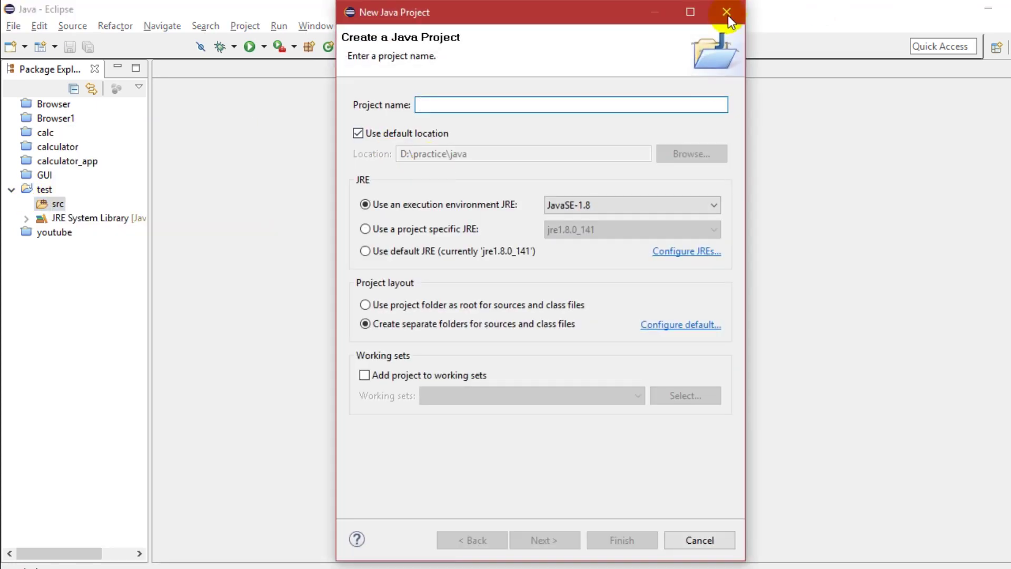
pyautogui.click(728, 12)
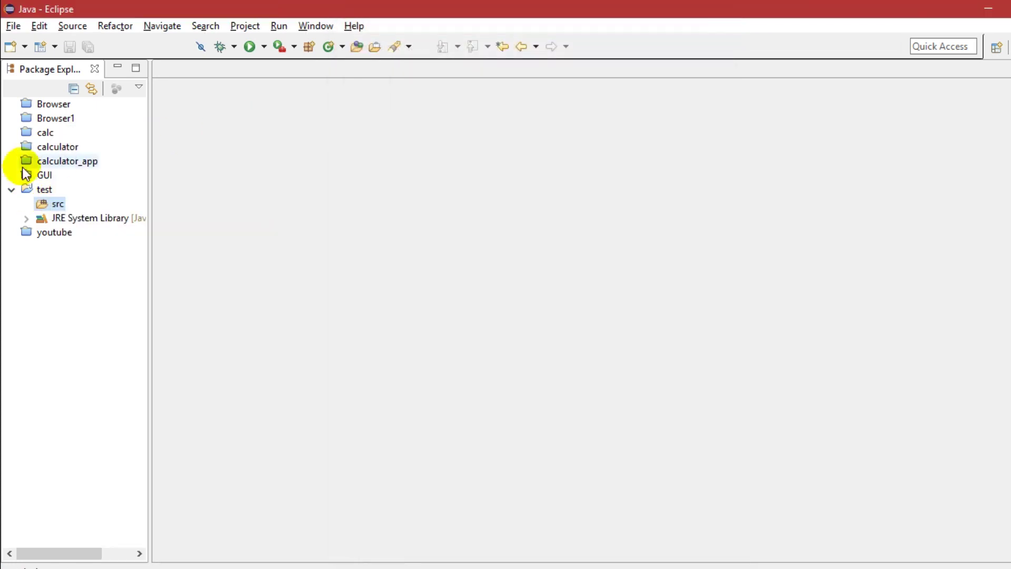
pyautogui.rightClick(43, 197)
pyautogui.click(6, 200)
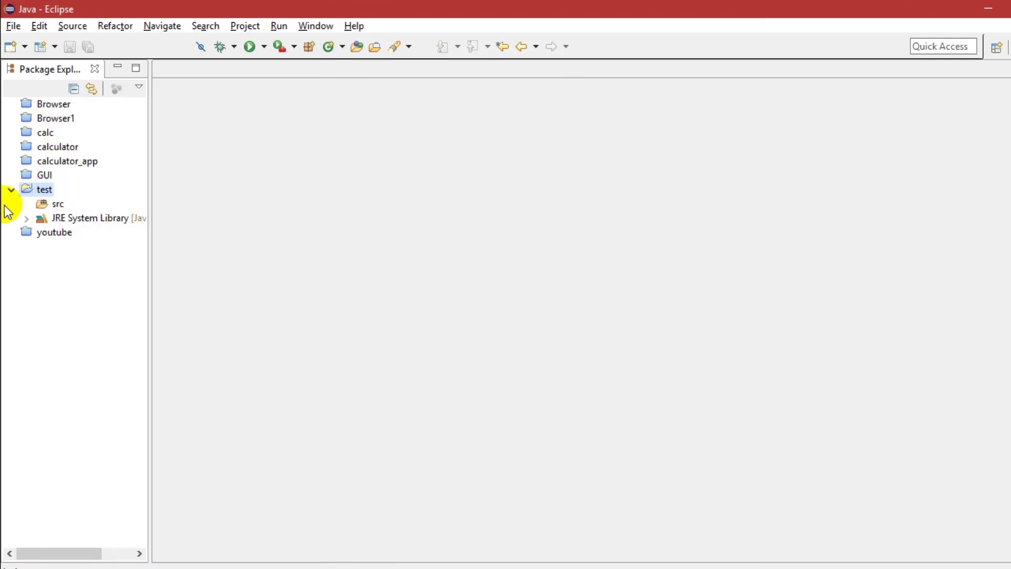
# Create a WindowBuilder Swing JFrame class named MainFrame in the src folder
pyautogui.rightClick(42, 203)
pyautogui.moveTo(79, 133)
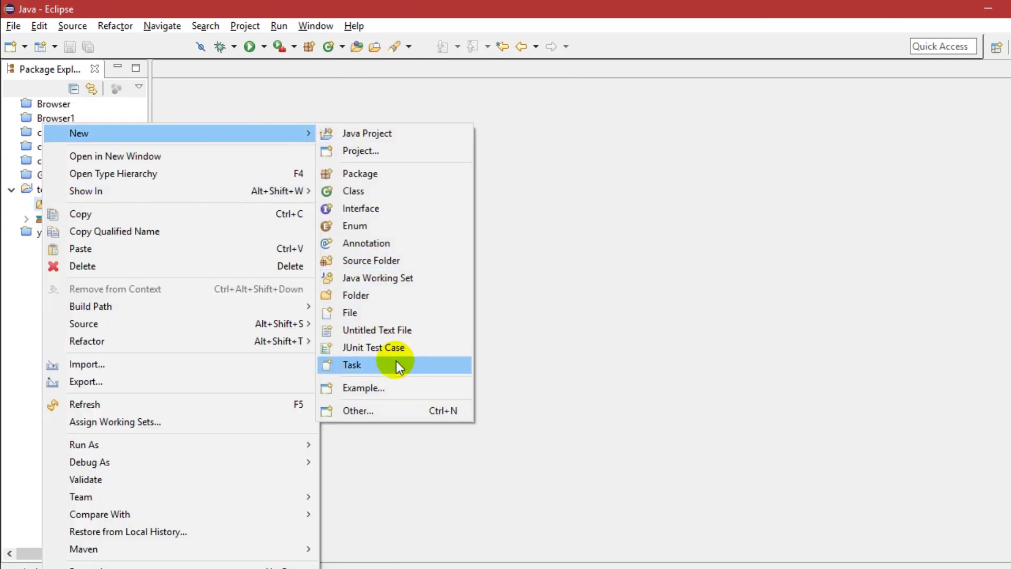
pyautogui.click(407, 409)
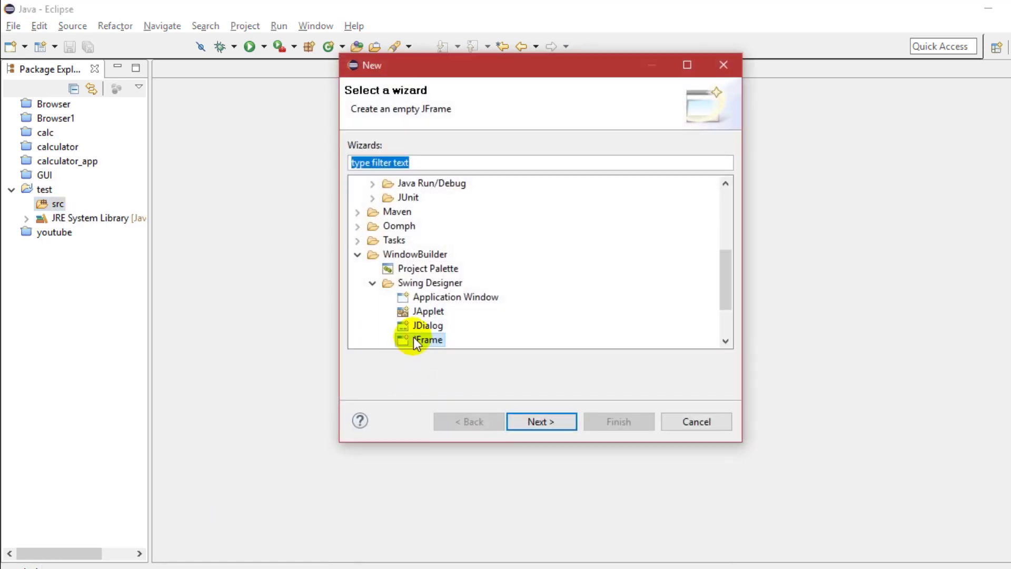
pyautogui.click(413, 337)
pyautogui.scroll(-2, 490, 340)
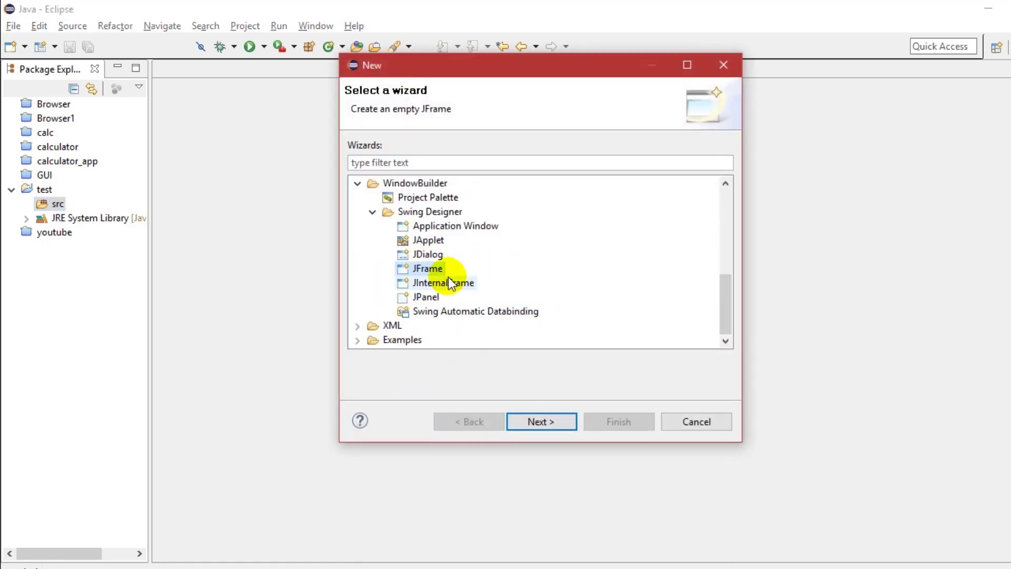
pyautogui.click(534, 420)
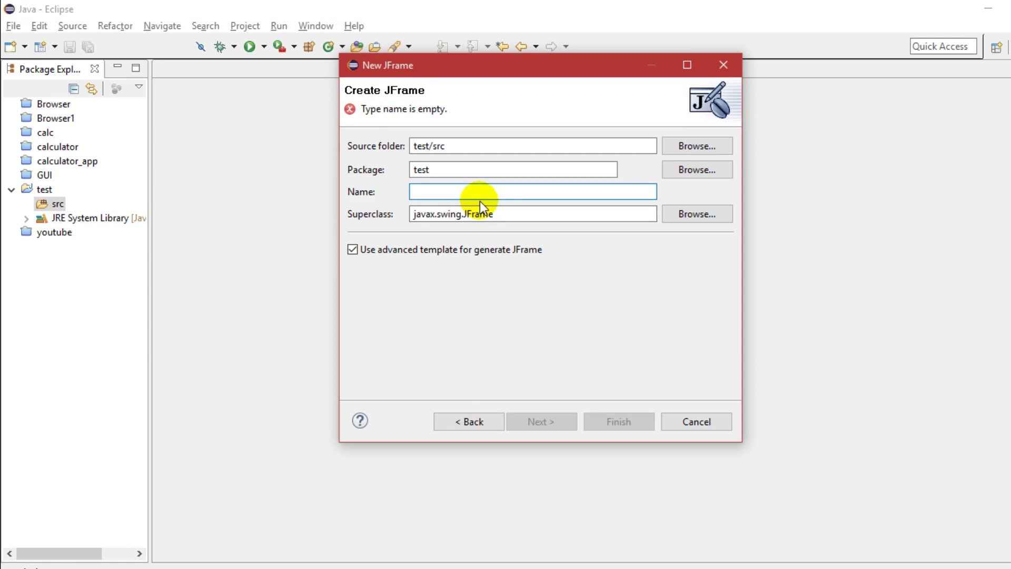
pyautogui.write('M')
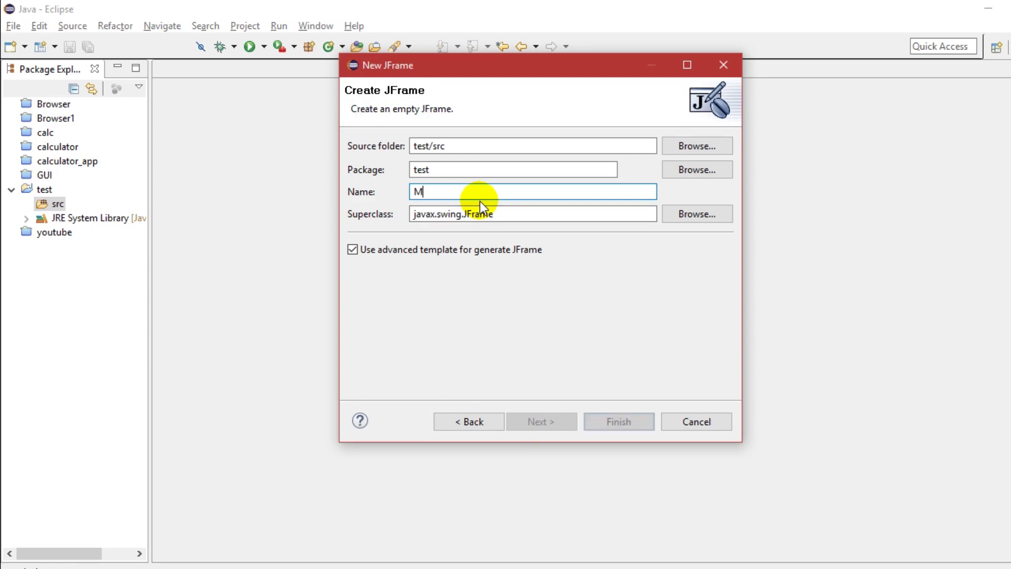
pyautogui.write('ainFra')
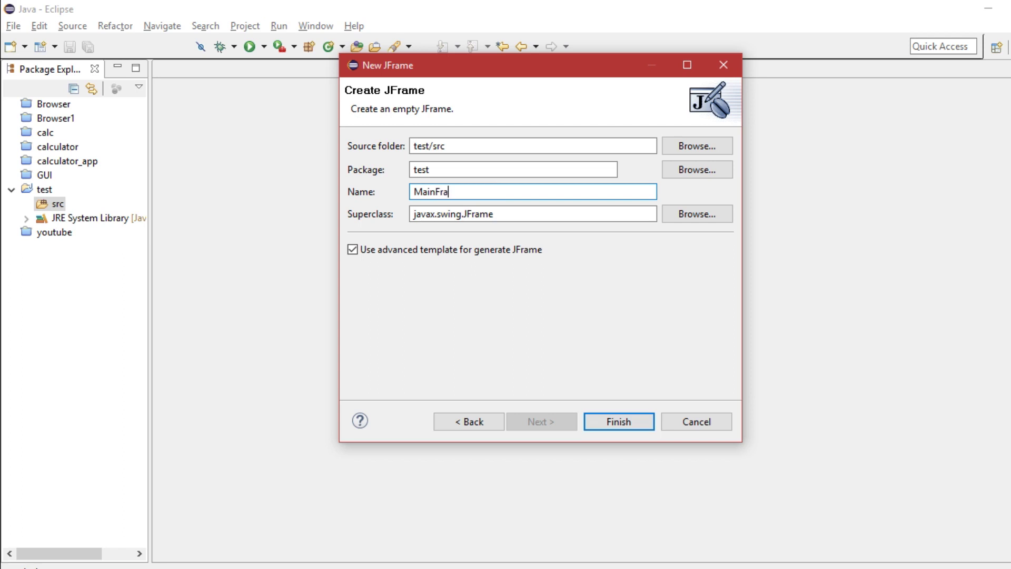
pyautogui.write('me')
pyautogui.press('Return')
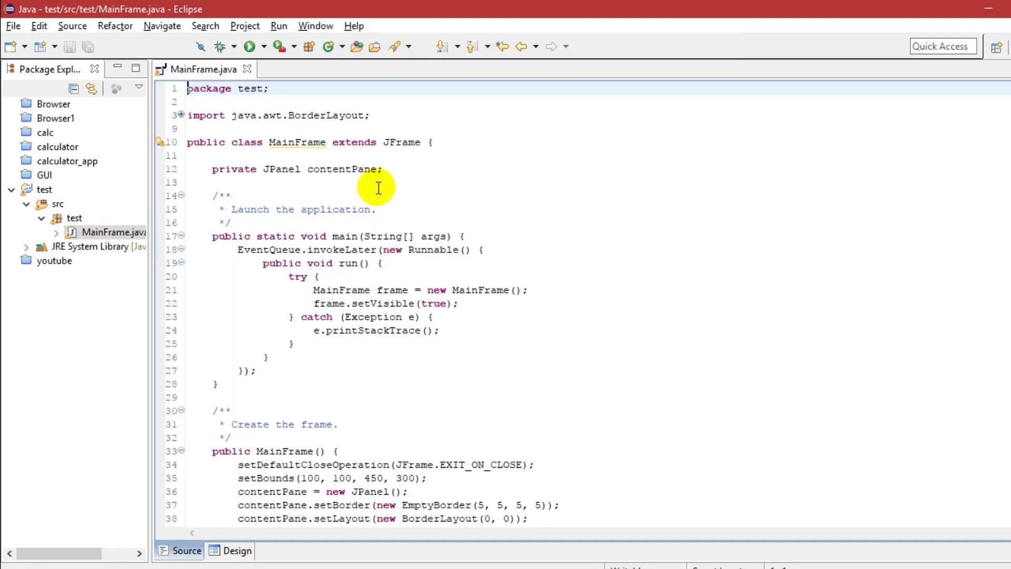
pyautogui.scroll(-1, 337, 301)
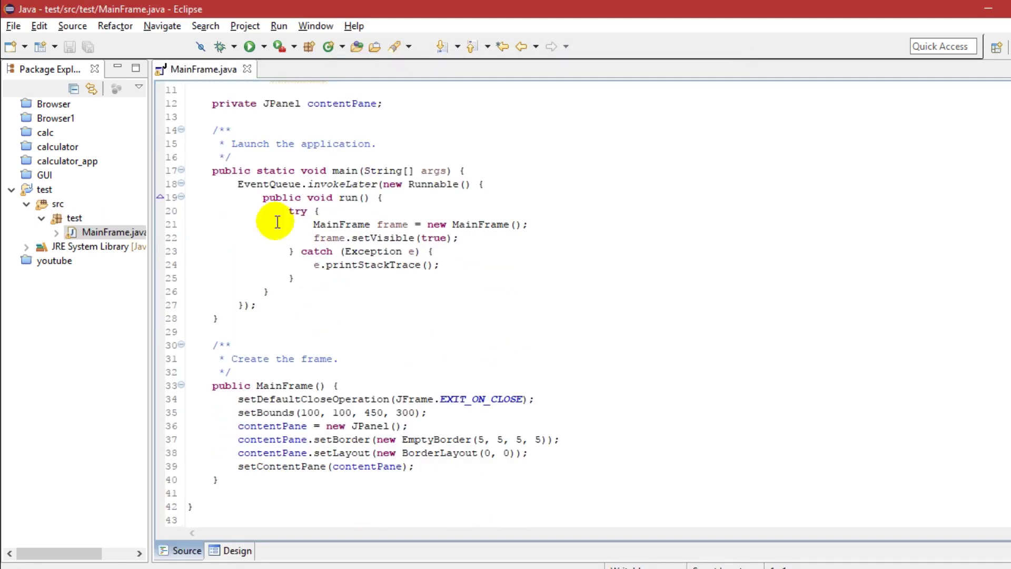
pyautogui.scroll(4, 237, 174)
pyautogui.click(249, 45)
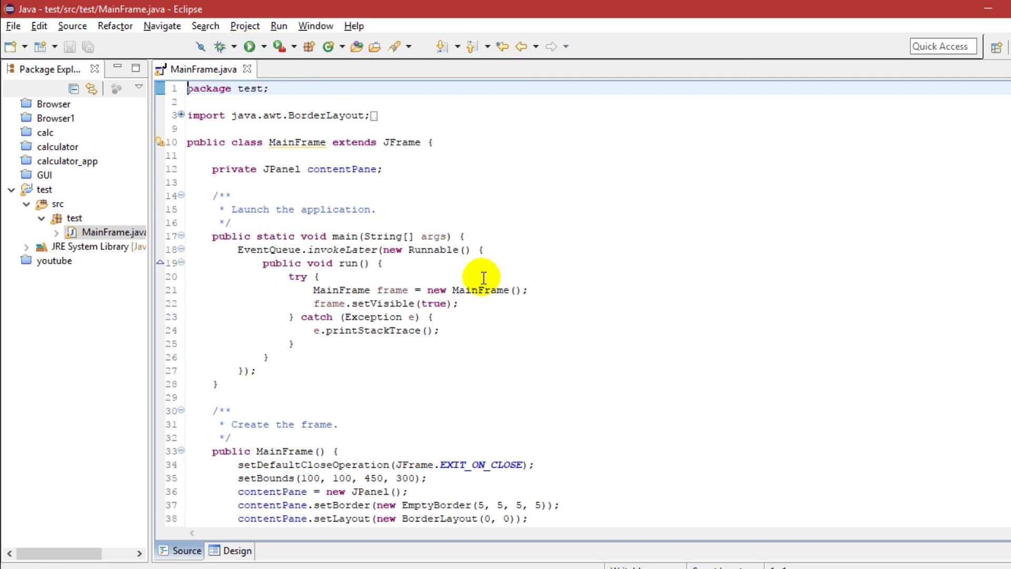
pyautogui.moveTo(316, 95); pyautogui.dragTo(535, 101)
pyautogui.click(640, 101)
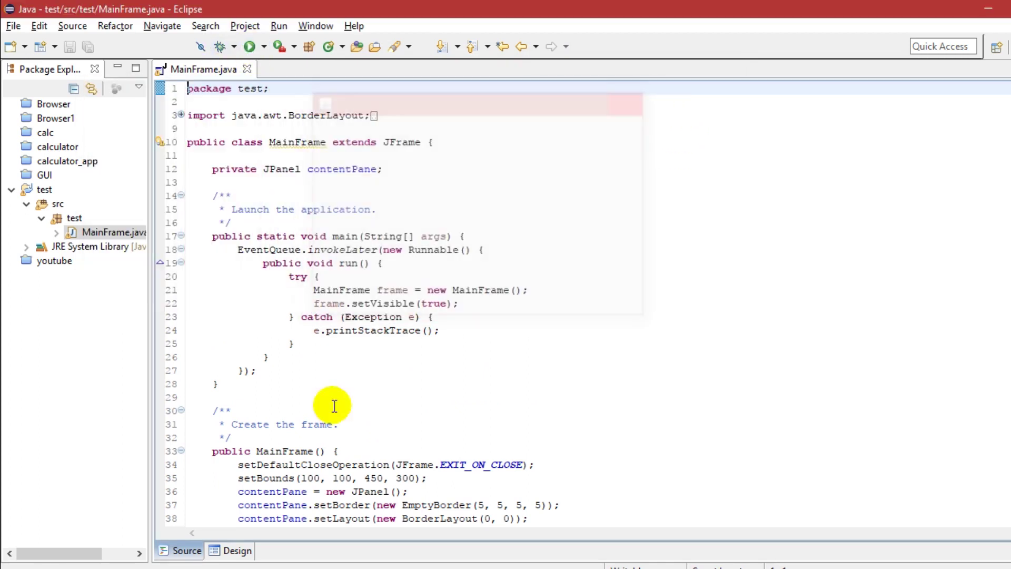
# In Design view, resize the JFrame to about 717 by 497 and enlarge the Properties panel
pyautogui.click(233, 551)
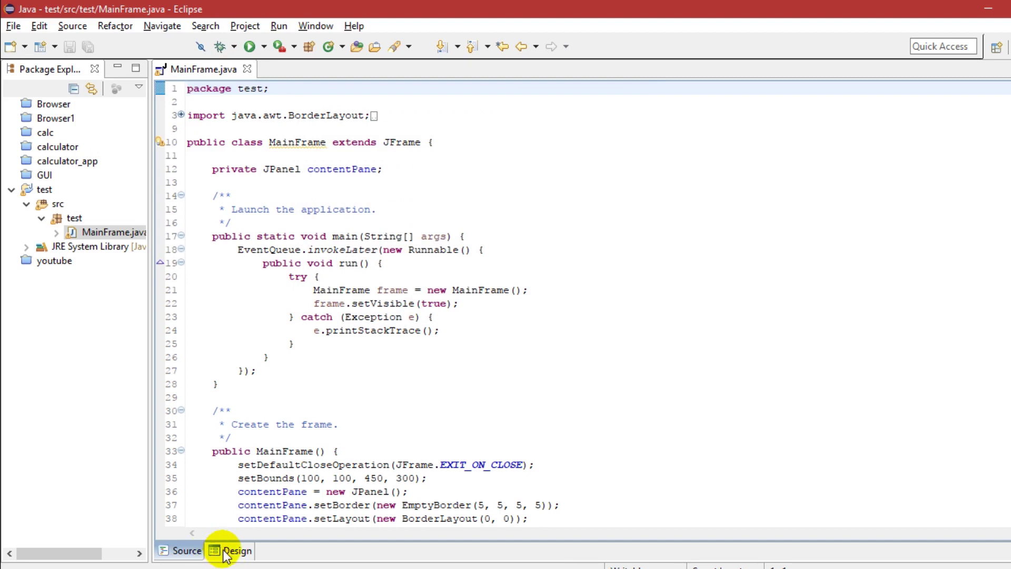
pyautogui.click(392, 149)
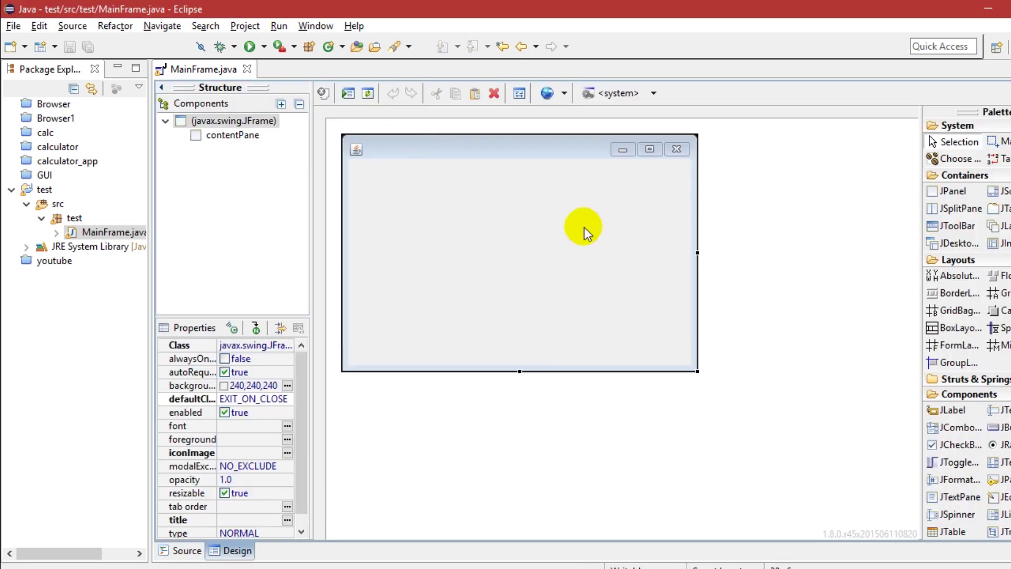
pyautogui.moveTo(697, 371); pyautogui.dragTo(905, 525)
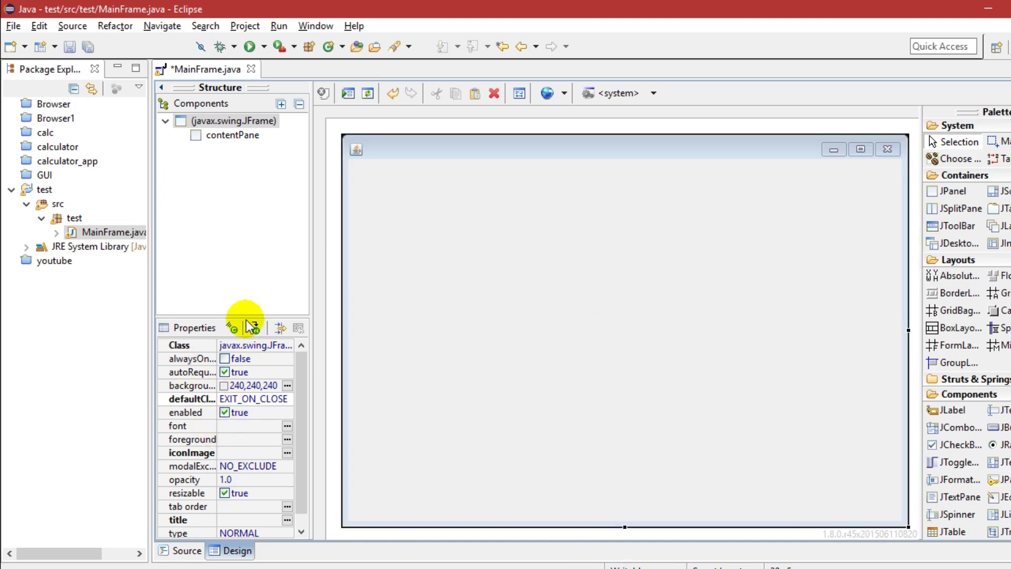
pyautogui.moveTo(245, 316); pyautogui.dragTo(250, 240)
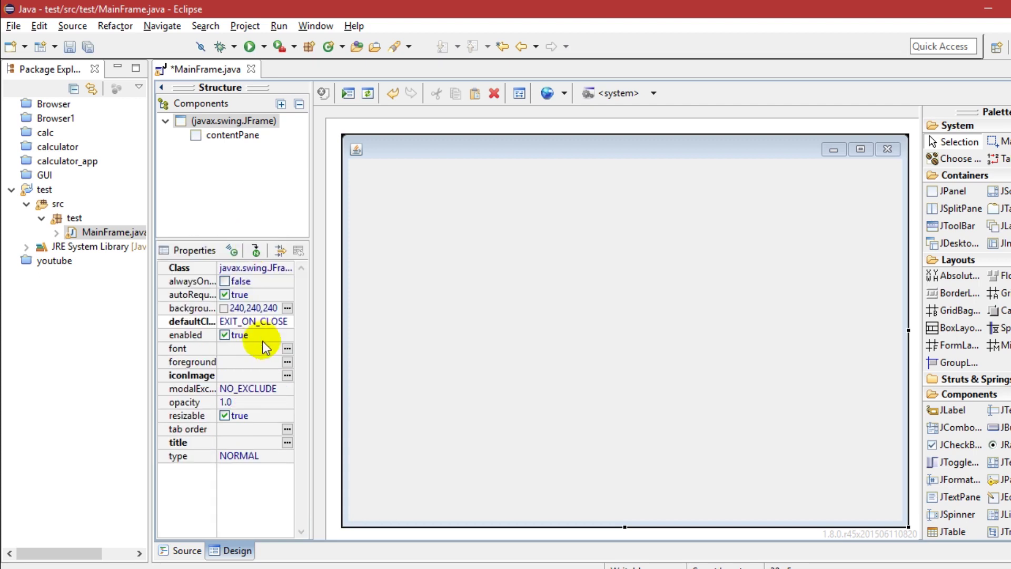
# Set MainFrame's title property to 'Coded Browser'
pyautogui.click(244, 445)
pyautogui.write('Co')
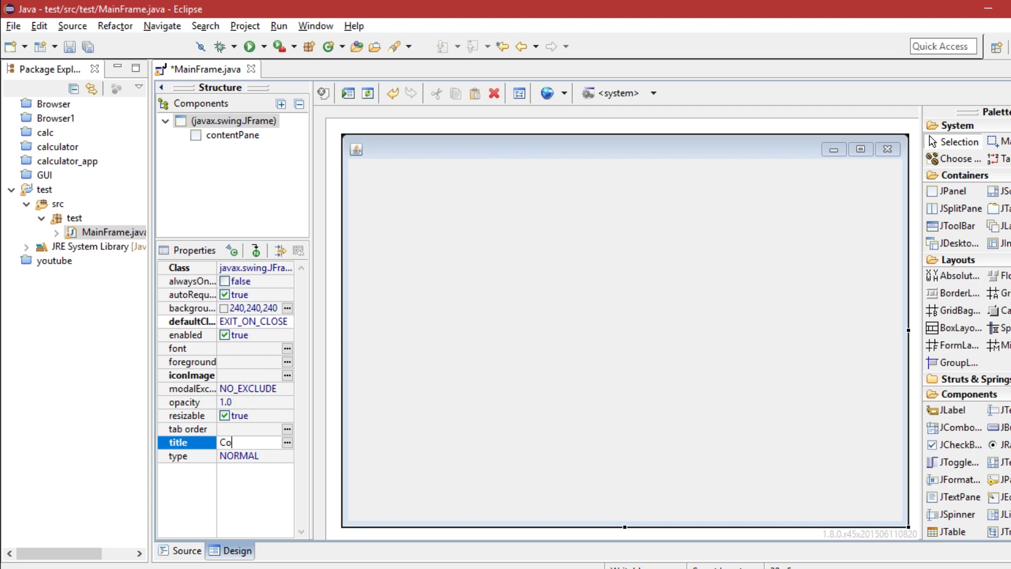
pyautogui.write('ded Br')
pyautogui.write('owser')
pyautogui.press('Return')
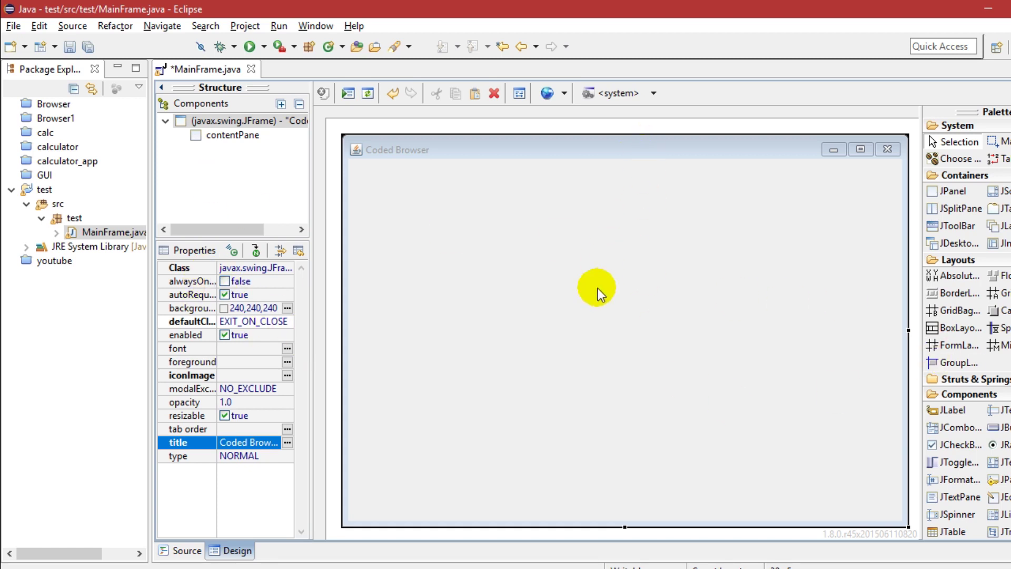
# Give contentPane a BorderLayout and choose a JTextField from the palette
pyautogui.click(598, 289)
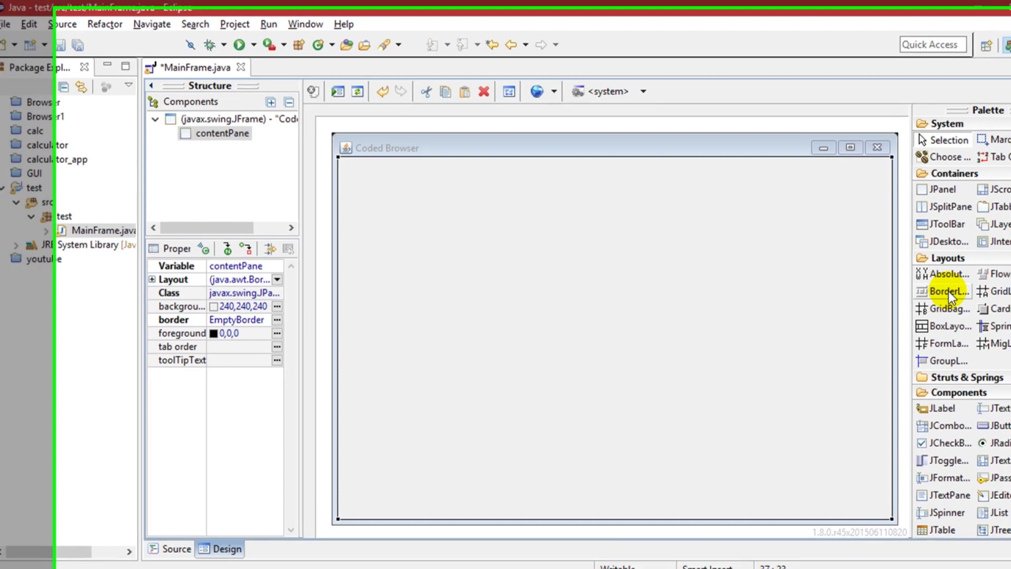
pyautogui.click(948, 291)
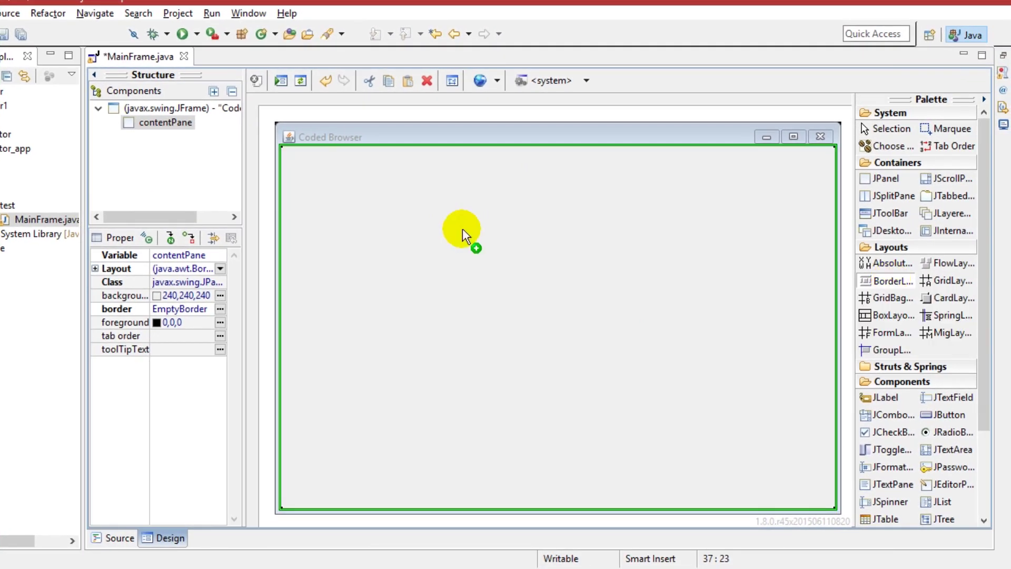
pyautogui.click(429, 230)
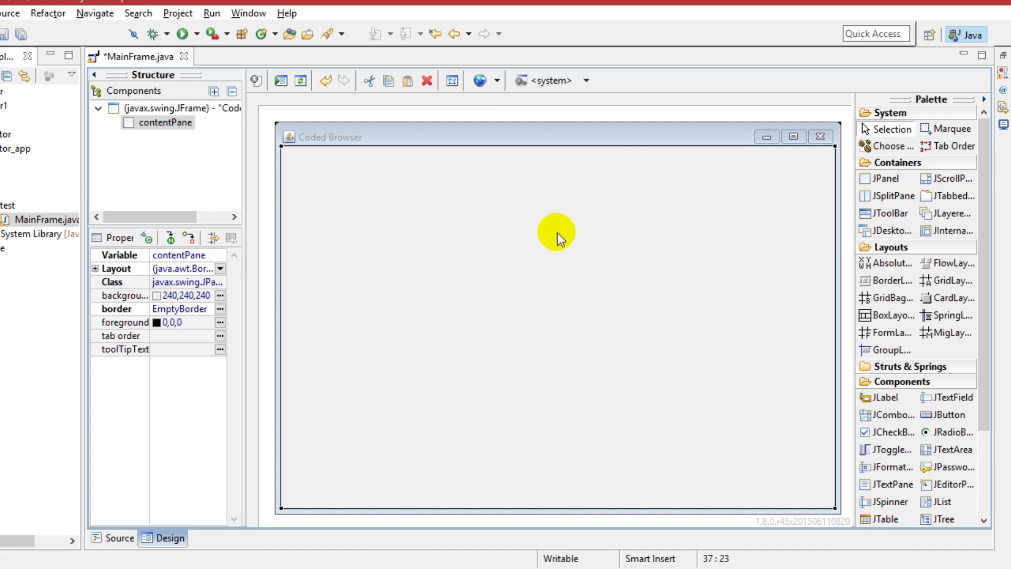
pyautogui.click(953, 399)
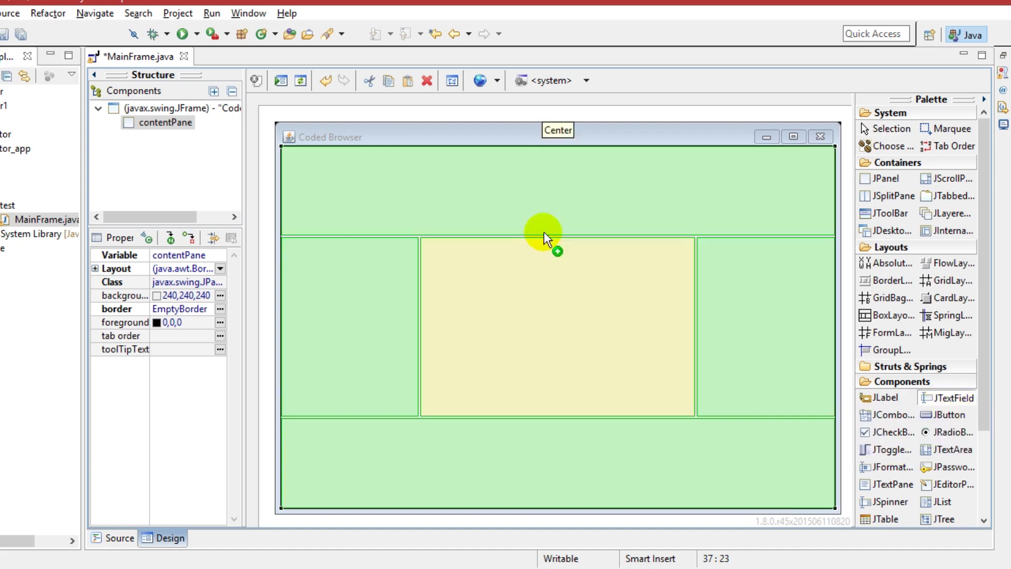
pyautogui.click(427, 172)
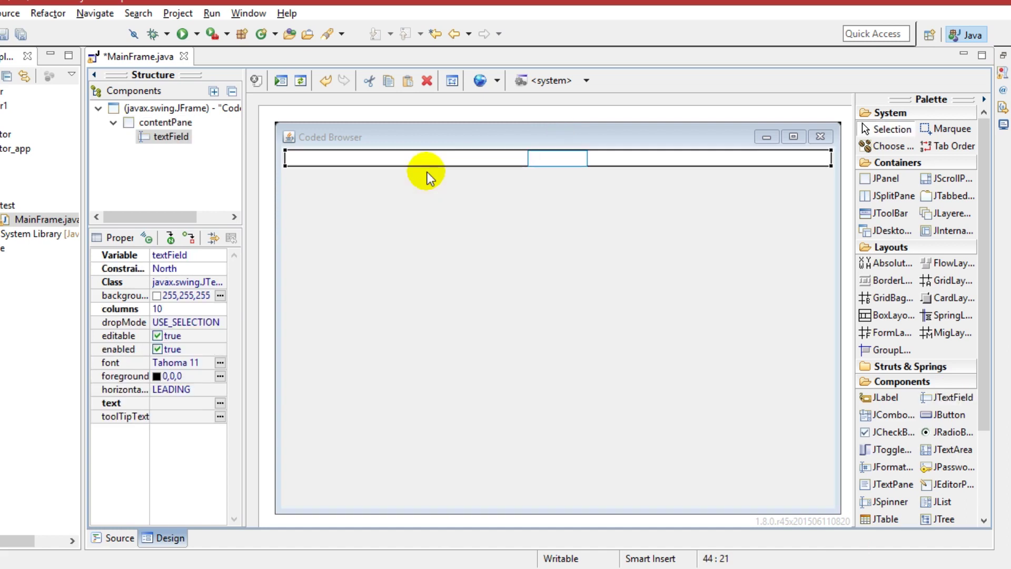
pyautogui.write('https:')
pyautogui.write('//')
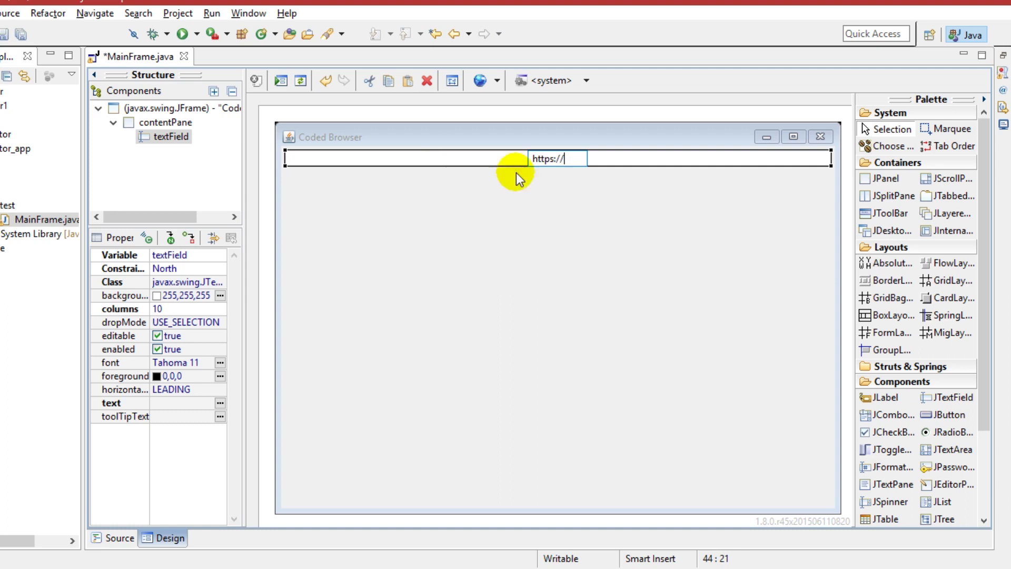
pyautogui.click(188, 257)
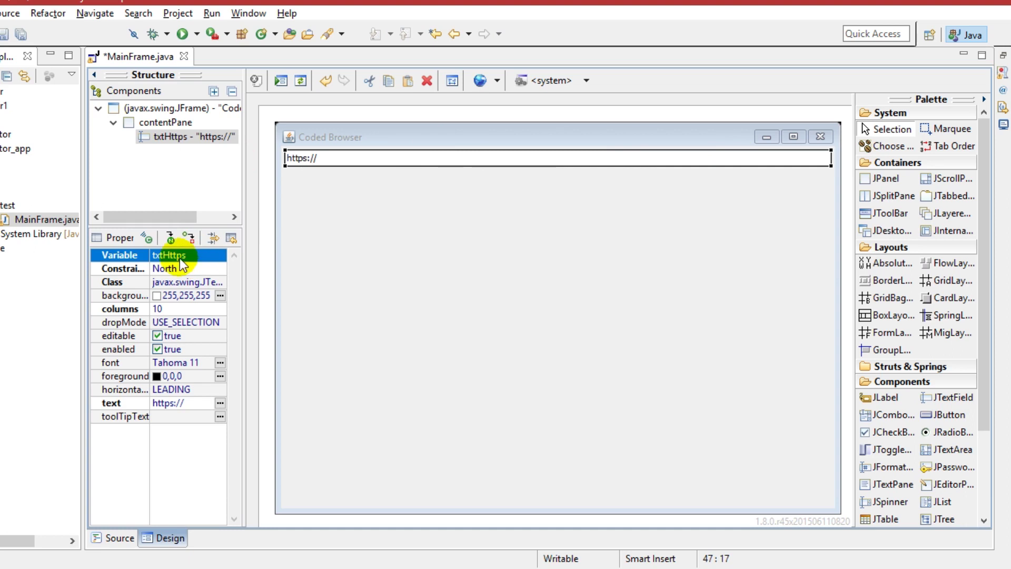
pyautogui.click(197, 259)
pyautogui.press('BackSpace')
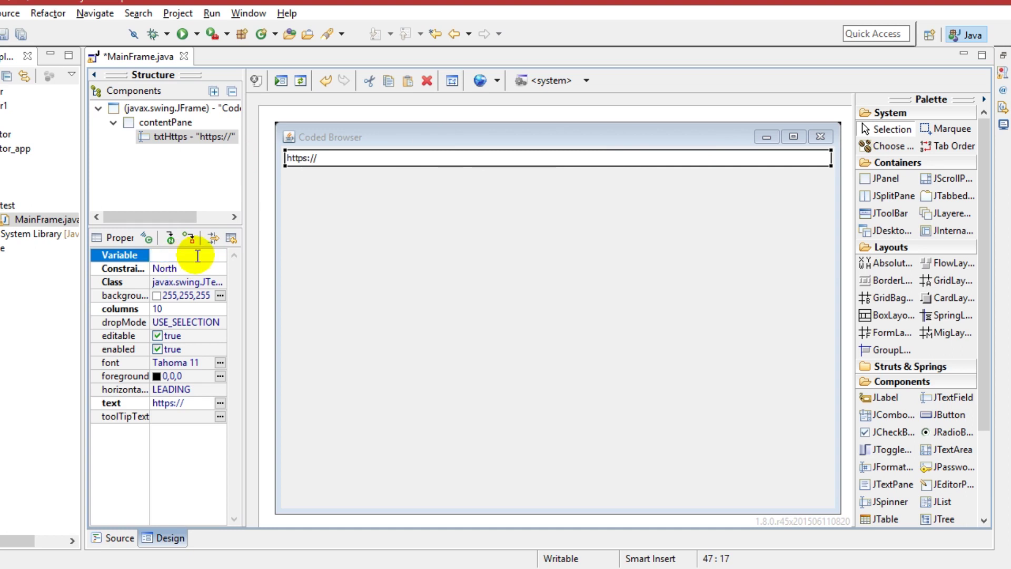
pyautogui.write('address')
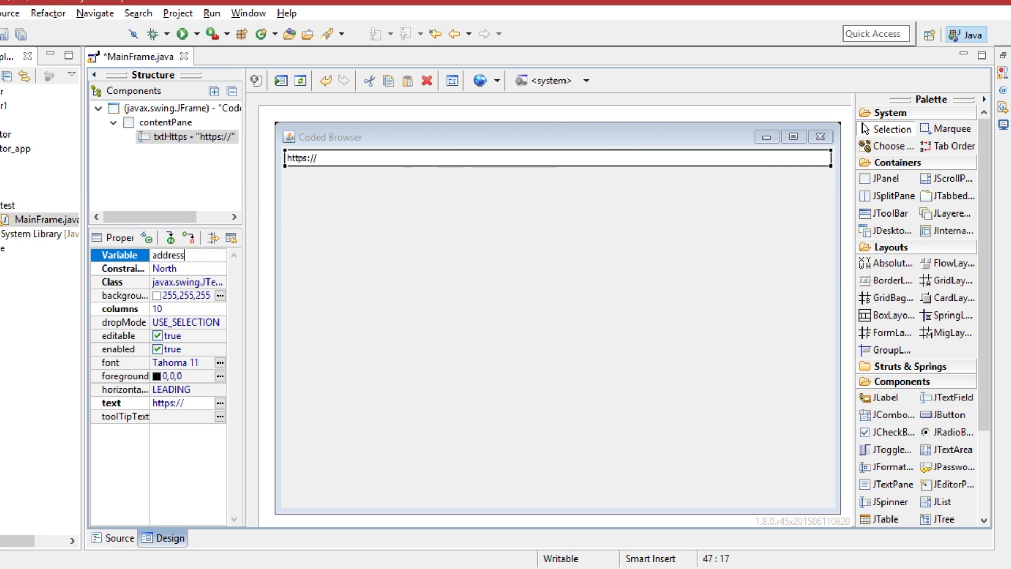
pyautogui.write('bar')
pyautogui.press('Return')
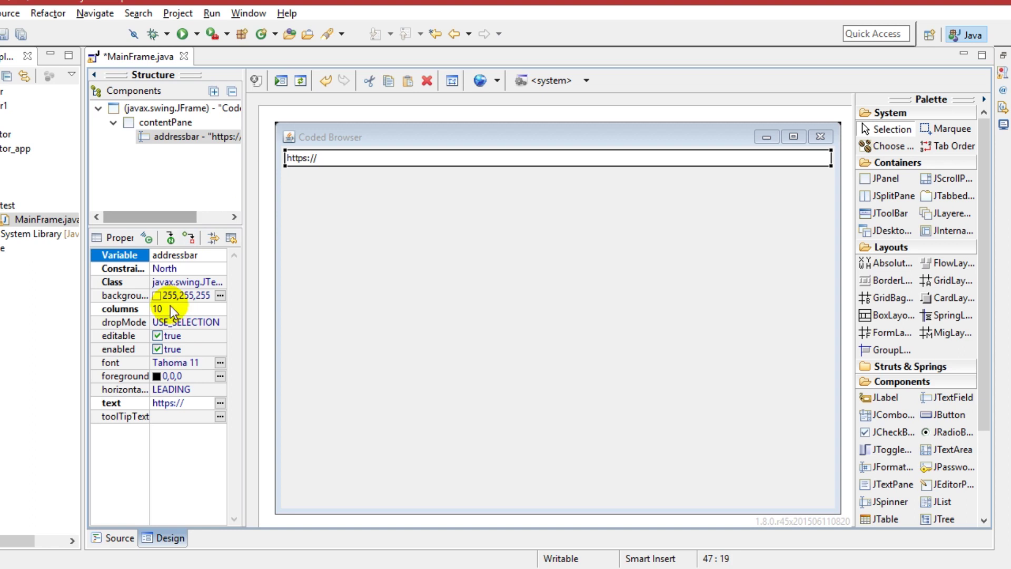
pyautogui.click(195, 414)
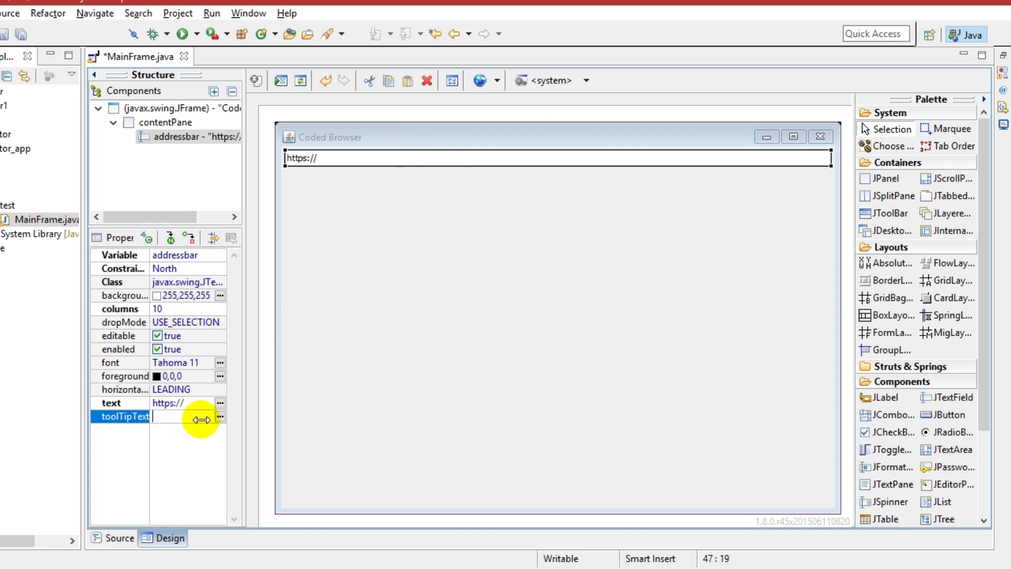
pyautogui.write('Always')
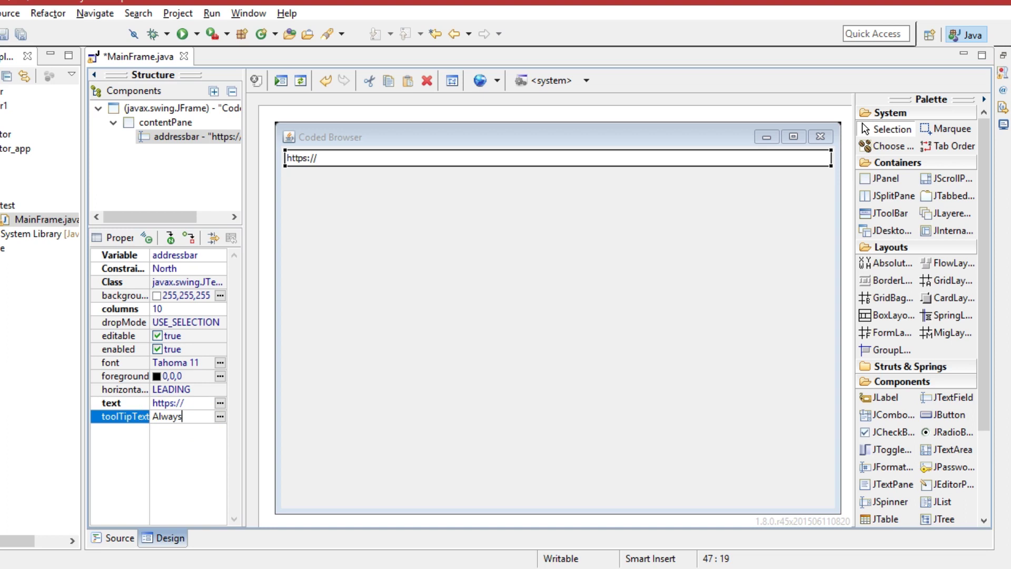
pyautogui.write('usehtt')
pyautogui.write('ps://')
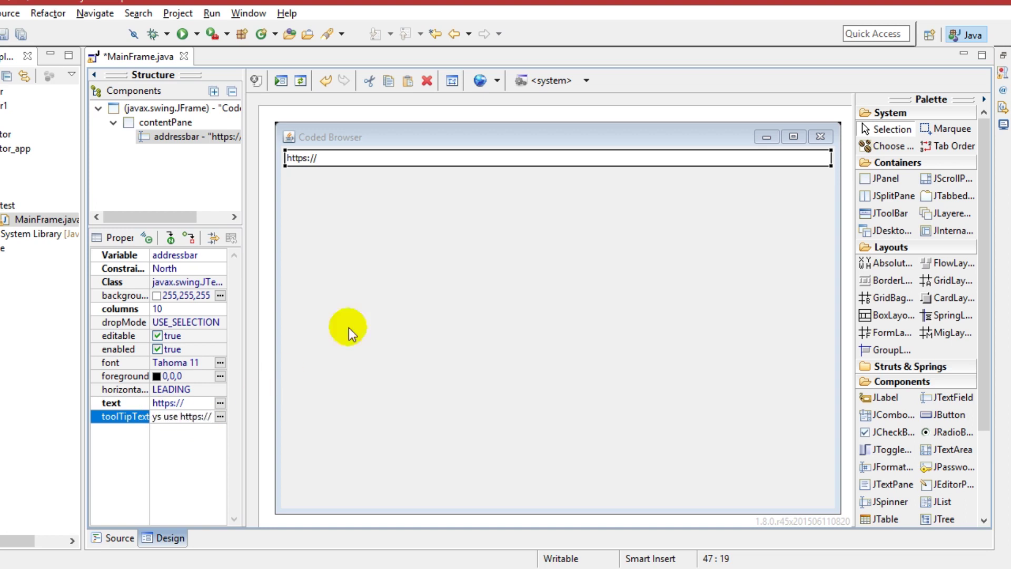
pyautogui.click(182, 33)
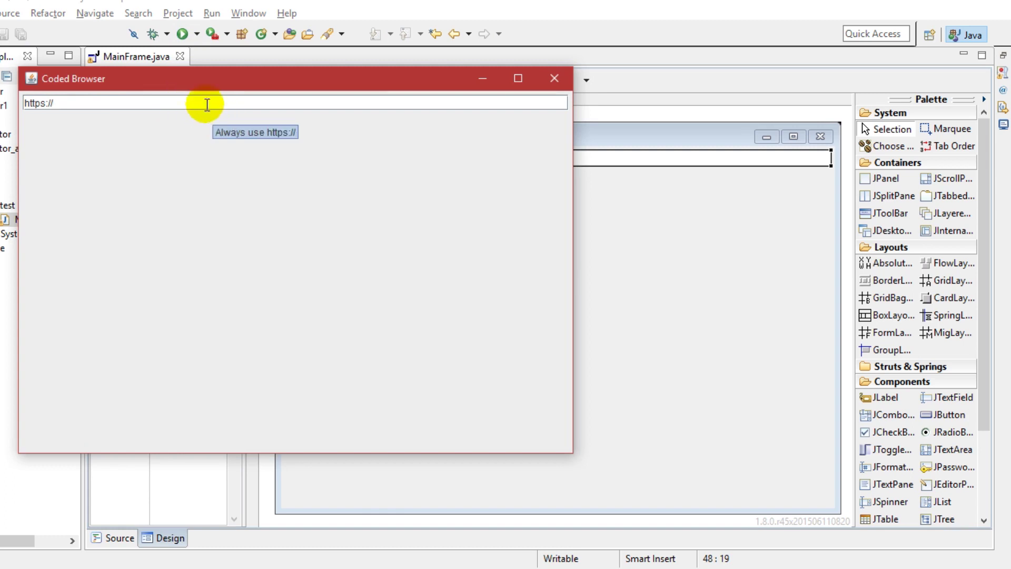
# Close the test window and give addressbar forest green text at font size 17
pyautogui.click(552, 79)
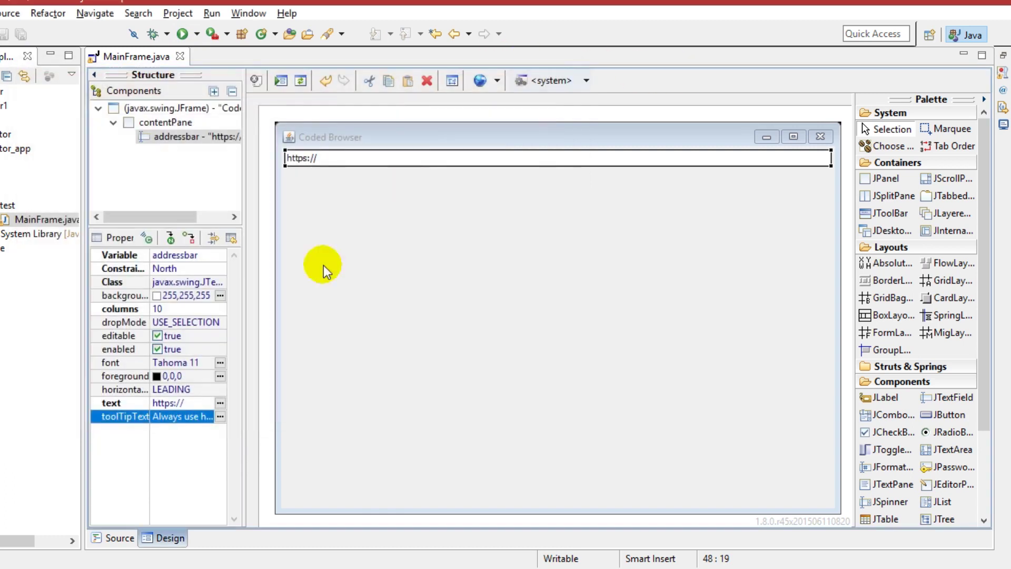
pyautogui.click(221, 376)
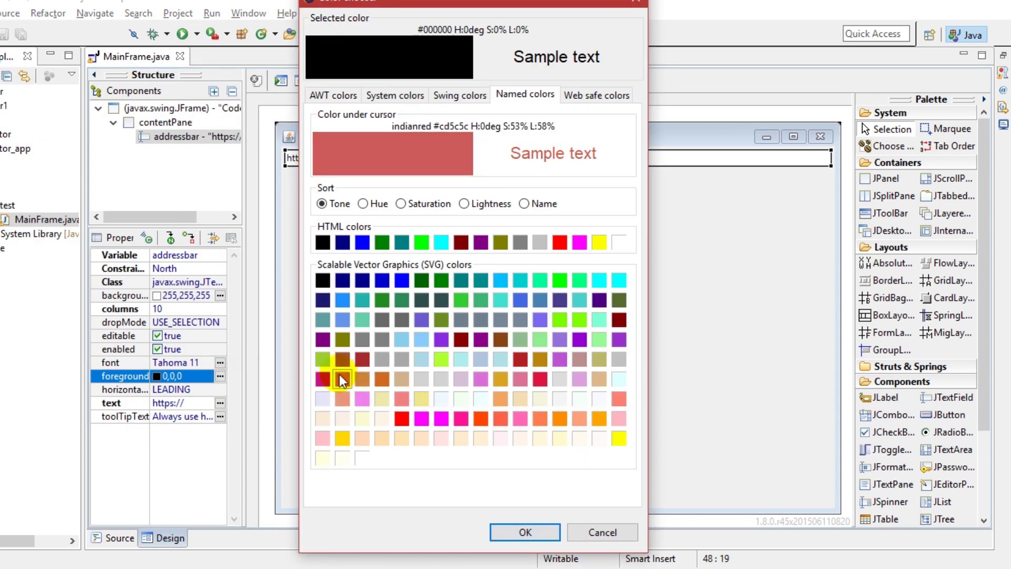
pyautogui.click(383, 300)
pyautogui.click(509, 529)
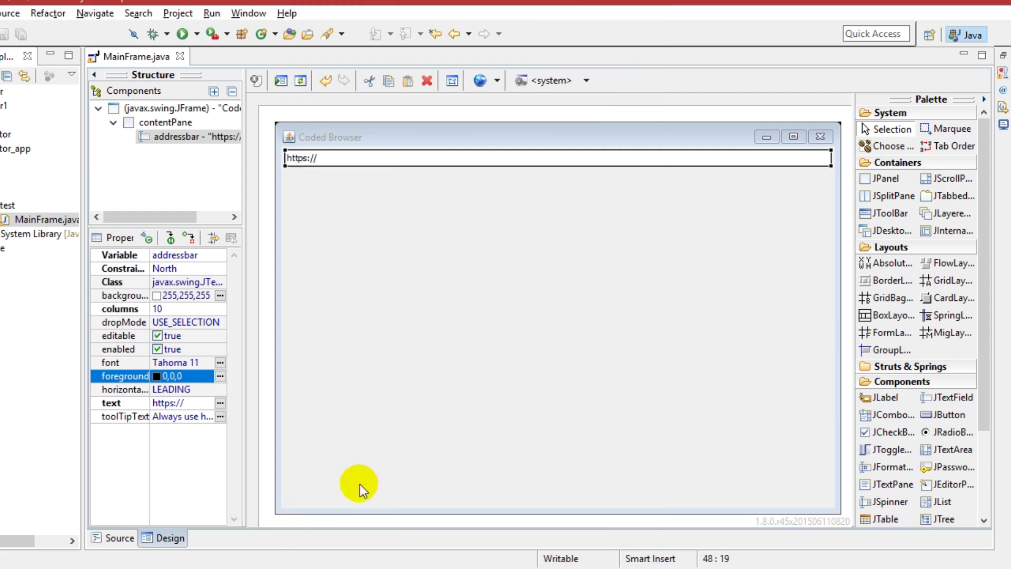
pyautogui.click(221, 362)
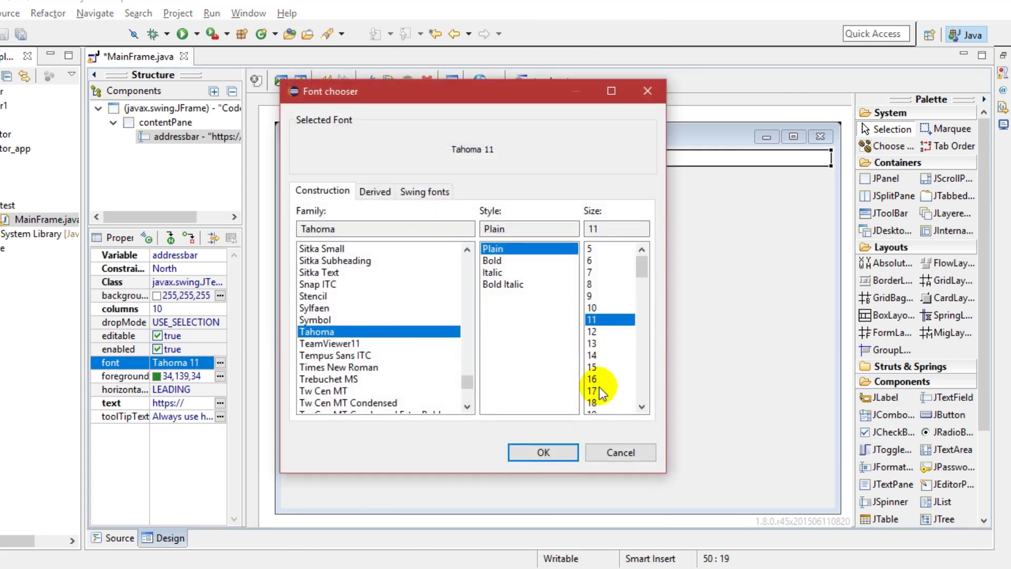
pyautogui.click(592, 391)
pyautogui.click(543, 452)
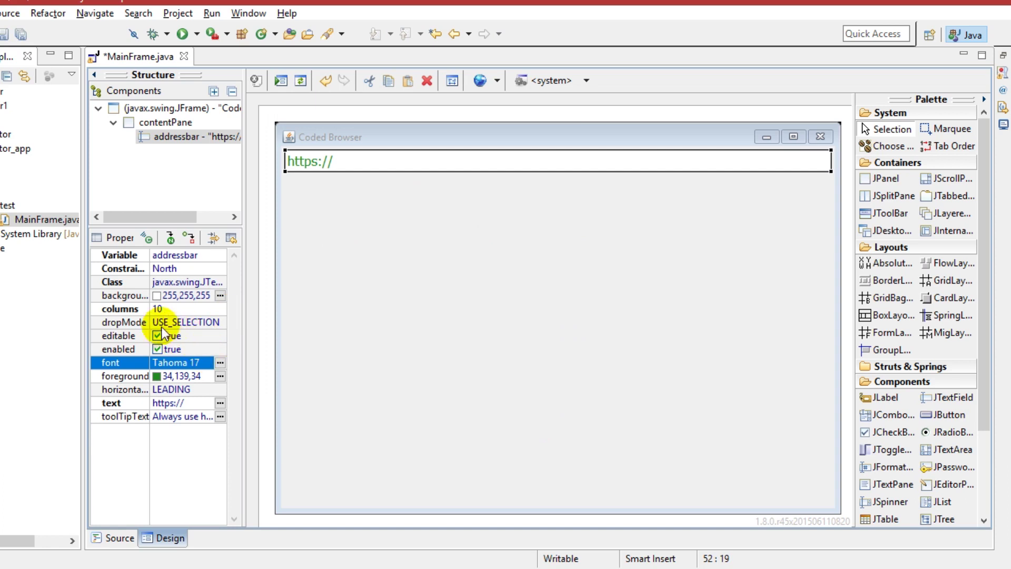
# Set the addressbar background colour to lavender
pyautogui.click(221, 294)
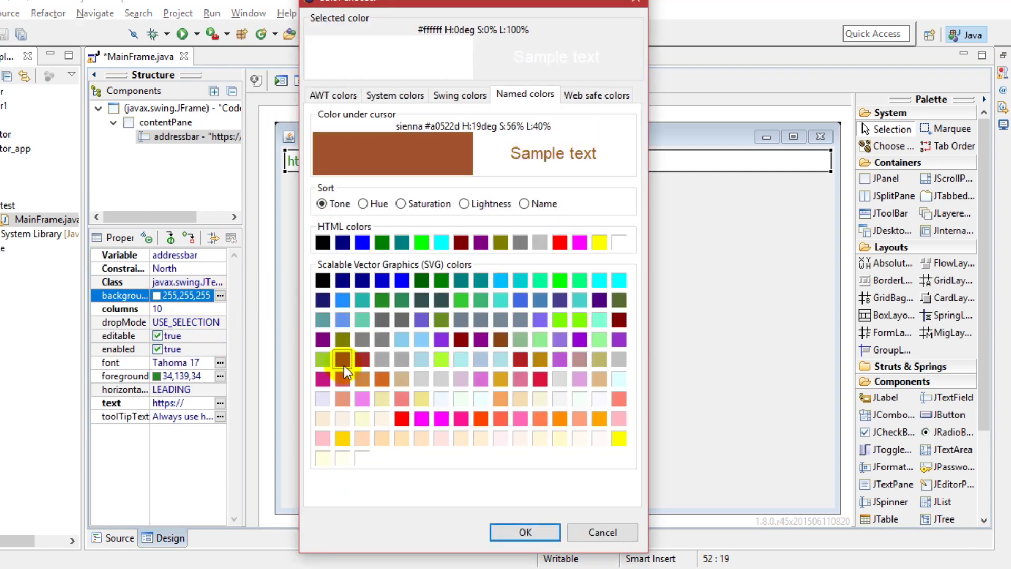
pyautogui.click(324, 415)
pyautogui.click(323, 398)
pyautogui.click(503, 530)
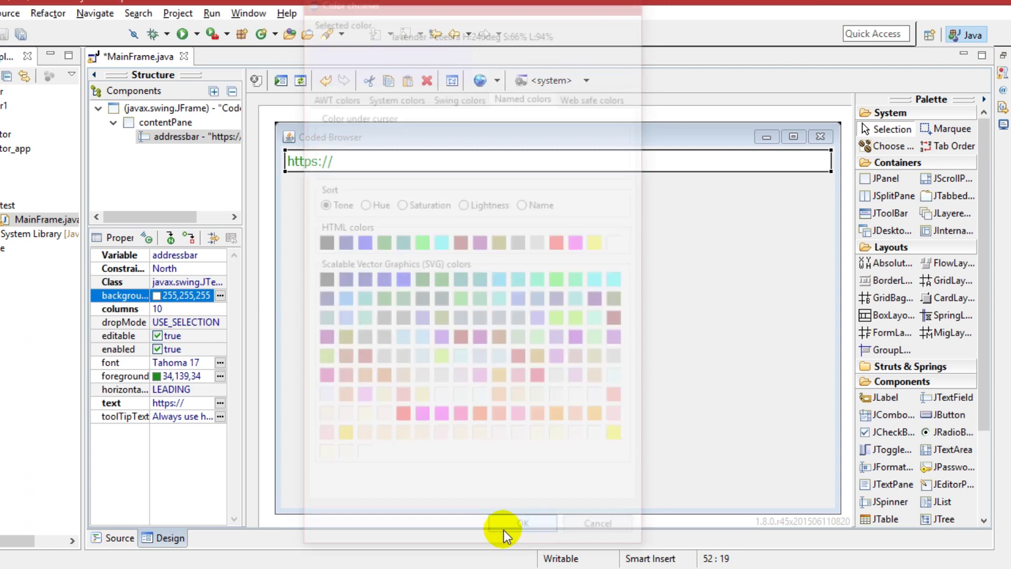
pyautogui.click(530, 374)
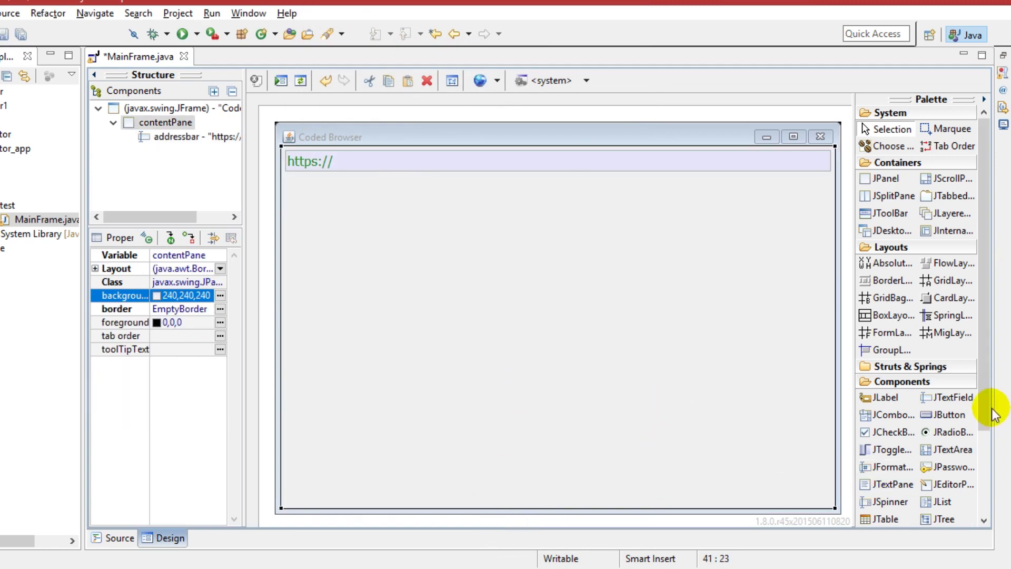
# Drop a JTextField into the frame's South region and start typing 'Created By: The Coded Brain'
pyautogui.click(950, 400)
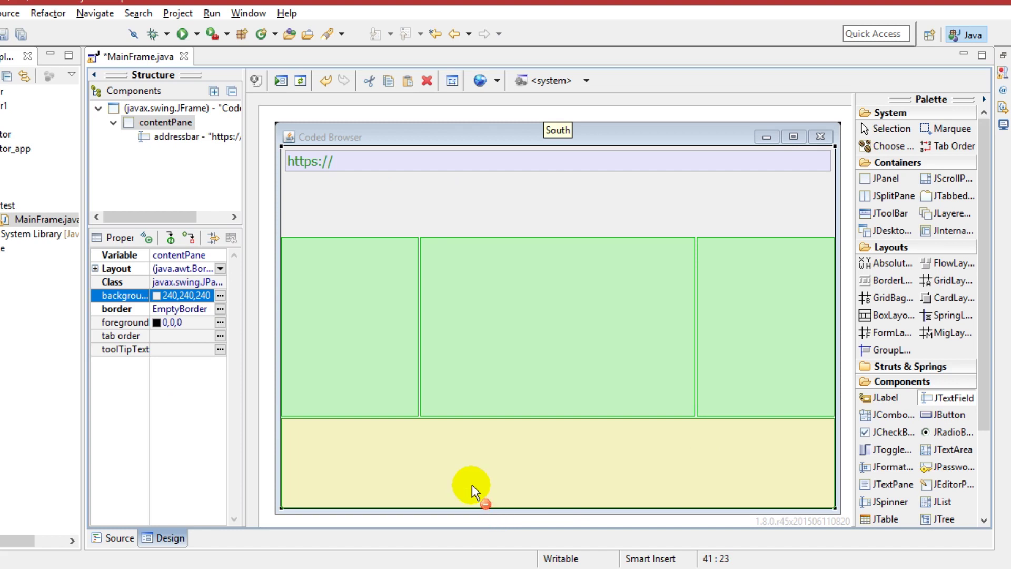
pyautogui.click(472, 484)
pyautogui.write('B')
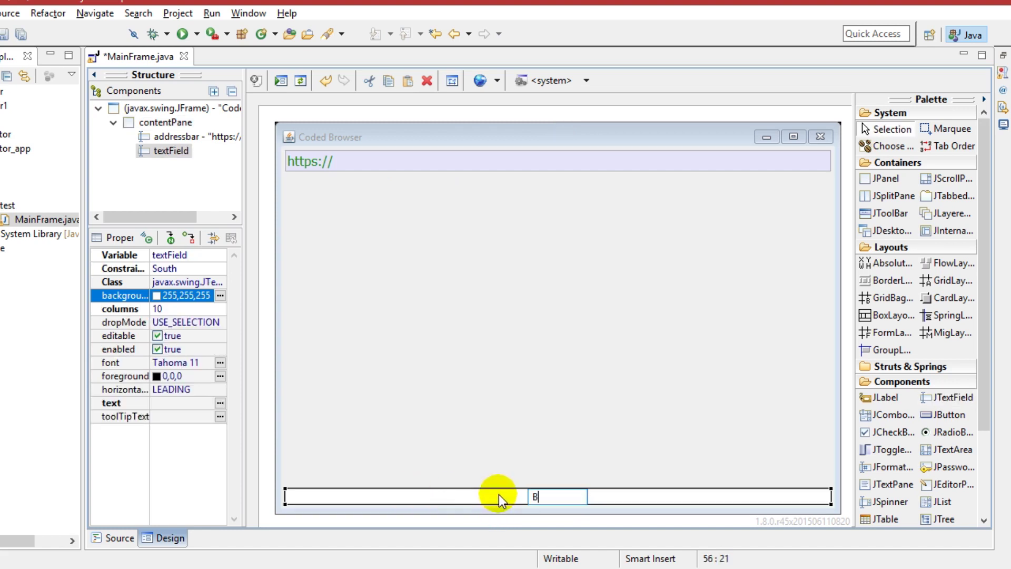
pyautogui.write('roug')
pyautogui.press('BackSpace')
pyautogui.press('BackSpace')
pyautogui.press('BackSpace')
pyautogui.press('BackSpace')
pyautogui.write('Creat')
pyautogui.write('ed B')
pyautogui.write('y: THe')
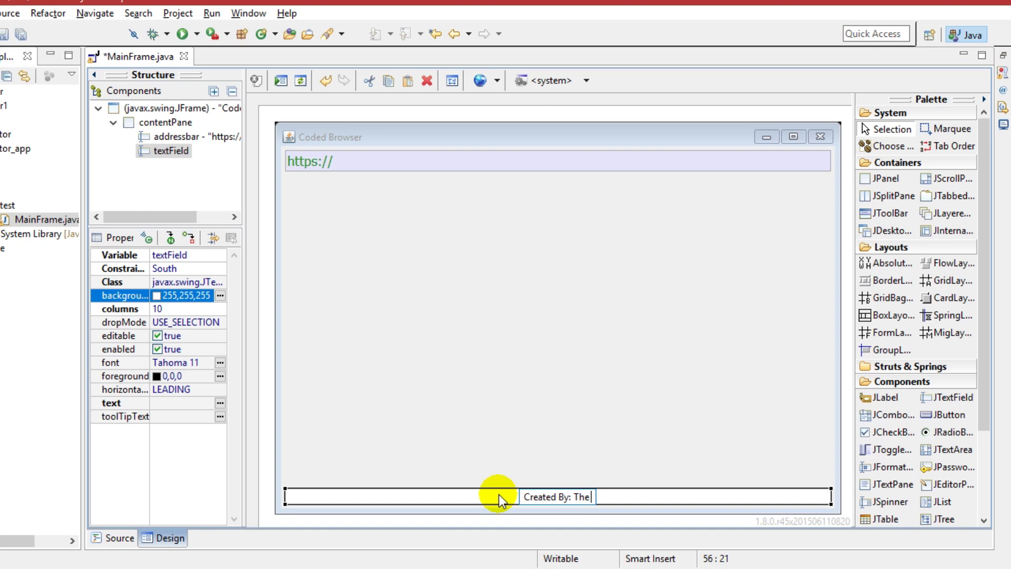
pyautogui.write(' Coded Bra')
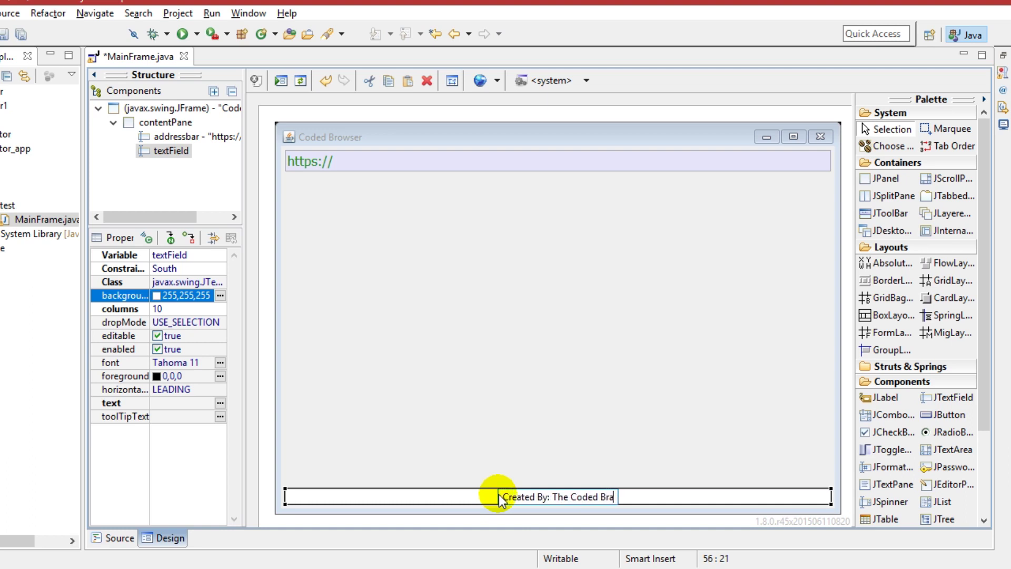
pyautogui.write('in')
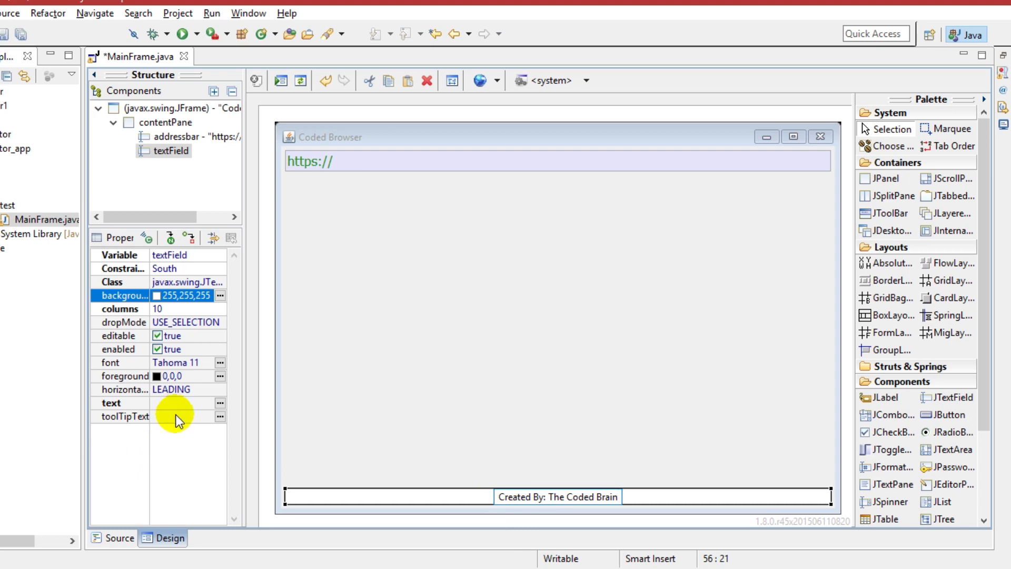
# Commit the footer text, center it, and make its foreground red
pyautogui.click(186, 404)
pyautogui.click(202, 389)
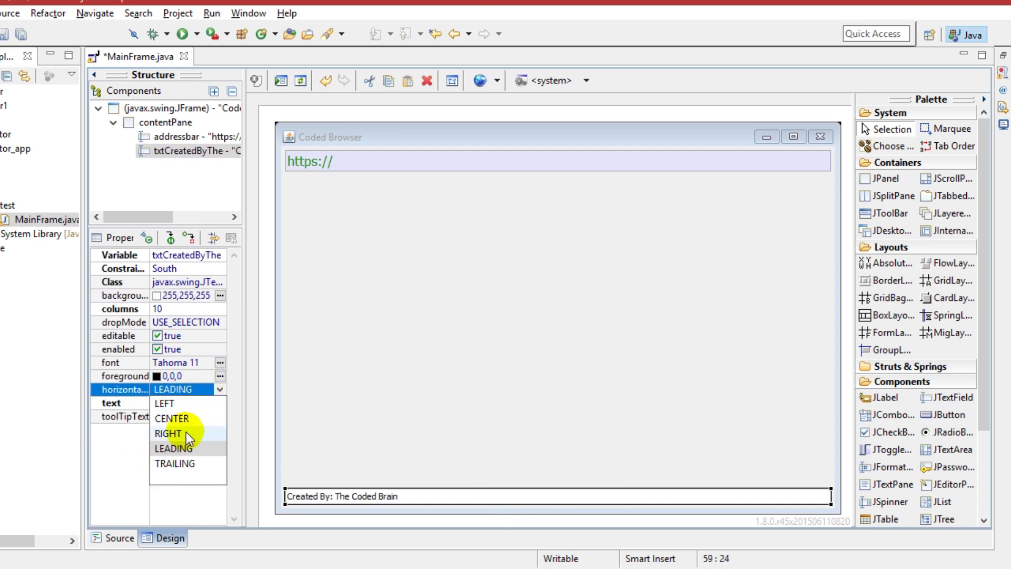
pyautogui.click(193, 421)
pyautogui.click(220, 377)
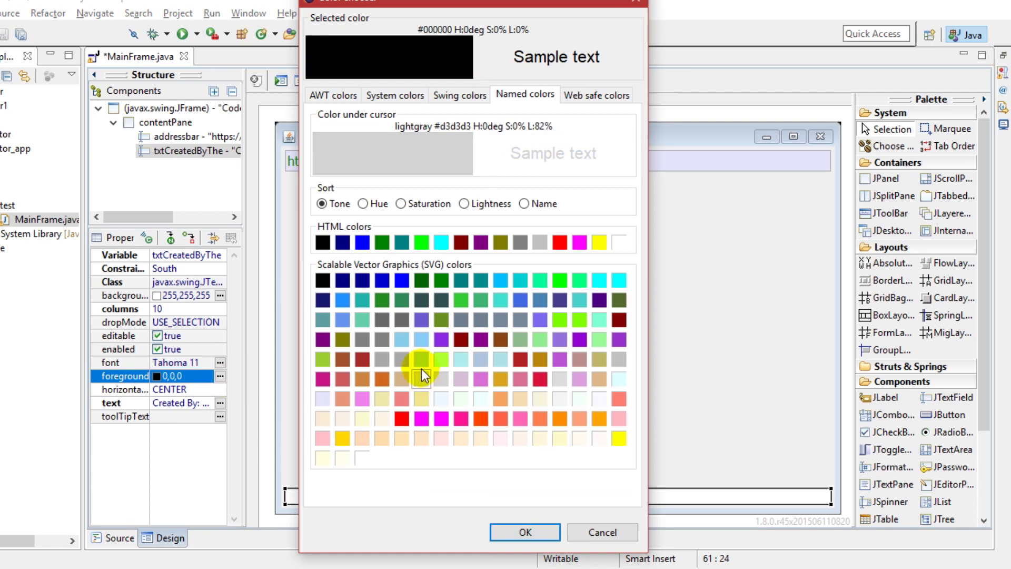
pyautogui.click(401, 417)
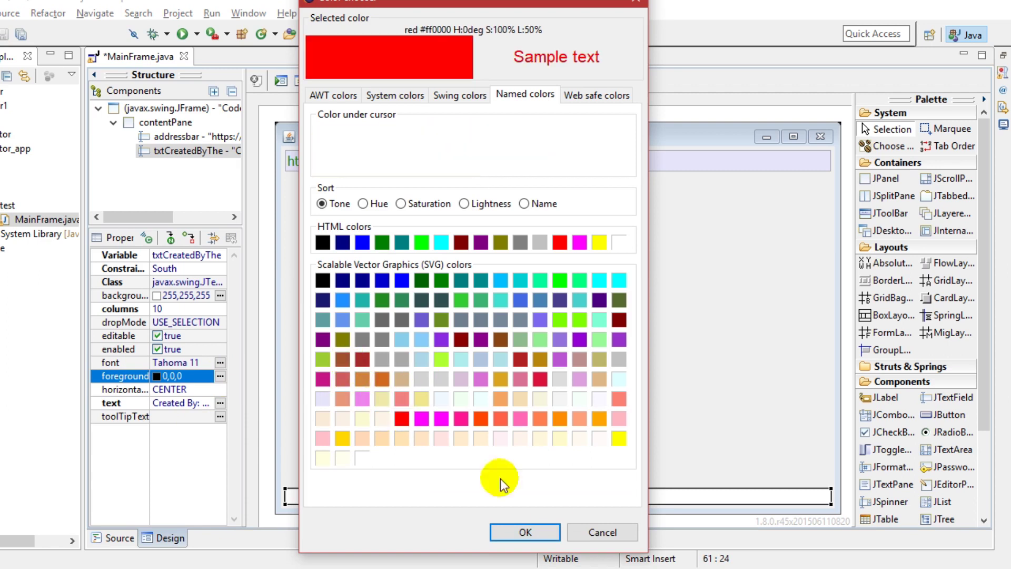
pyautogui.click(533, 531)
# Set the footer's background colour to gold
pyautogui.click(221, 296)
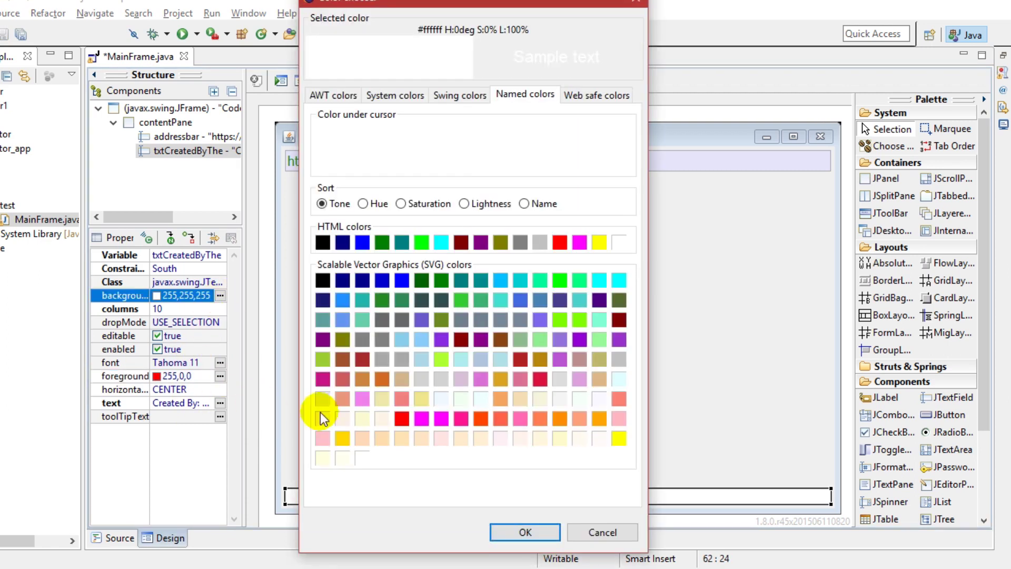
pyautogui.click(340, 439)
pyautogui.click(525, 532)
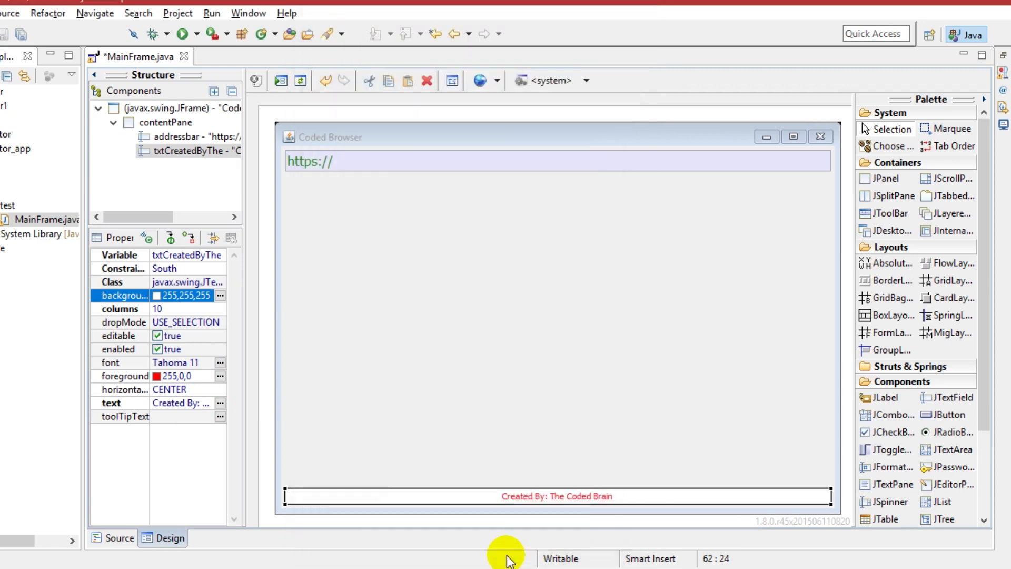
pyautogui.click(405, 481)
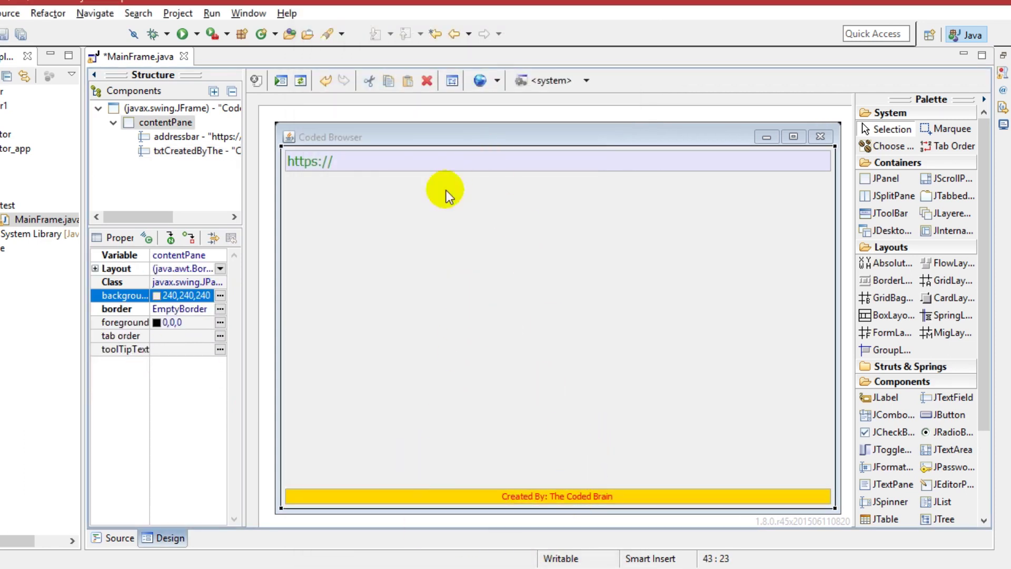
# Place a JEditorPane in the Coded Browser frame's Center region
pyautogui.click(464, 135)
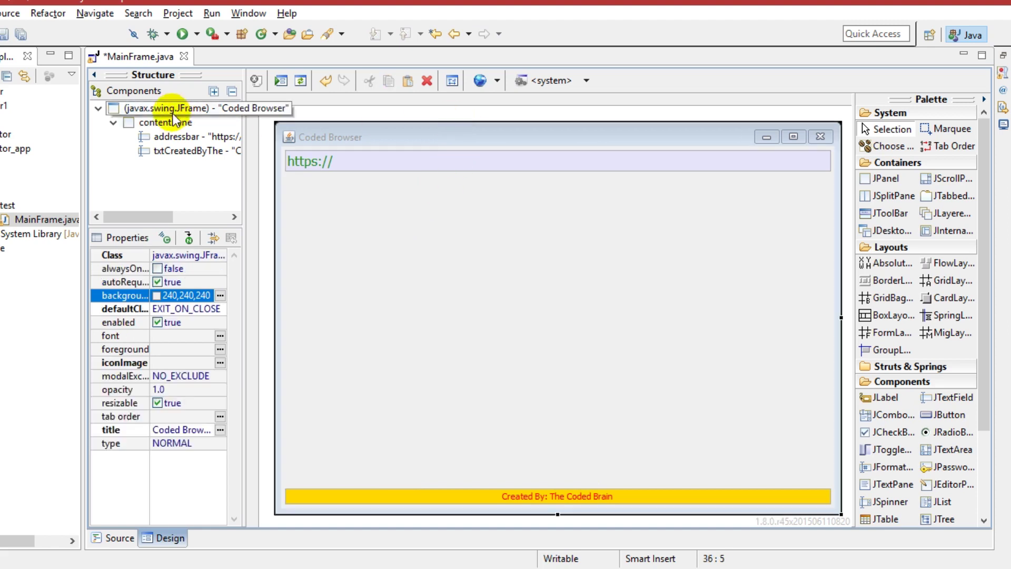
pyautogui.moveTo(134, 108)
pyautogui.mouseDown()
pyautogui.moveTo(826, 269)
pyautogui.moveTo(837, 285)
pyautogui.mouseUp()
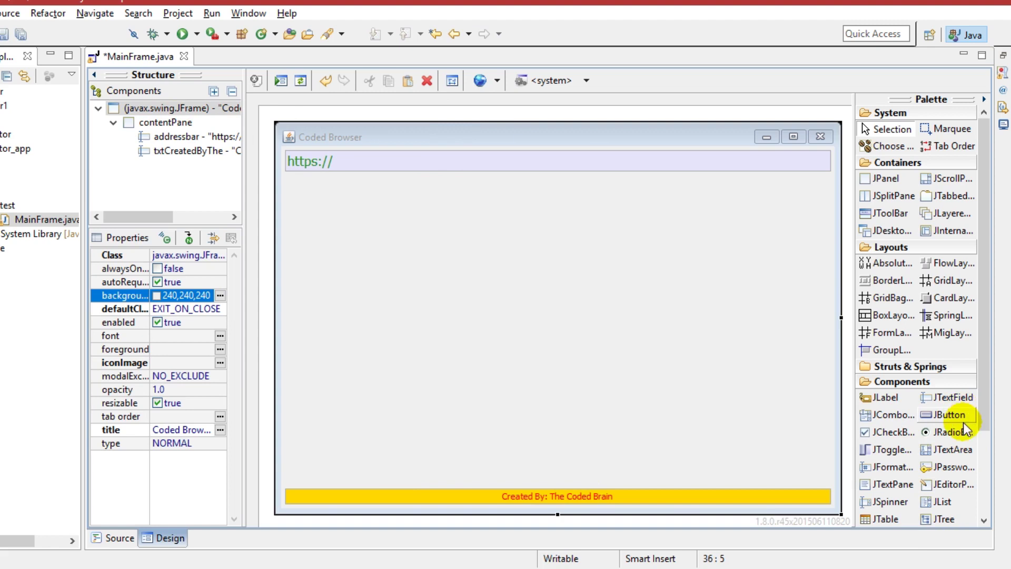
pyautogui.click(953, 484)
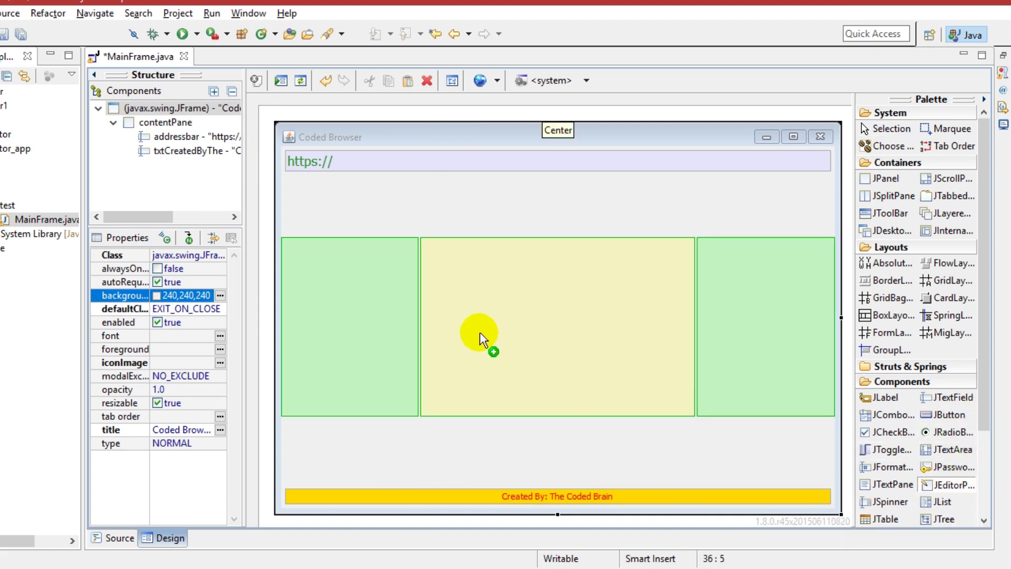
pyautogui.click(479, 332)
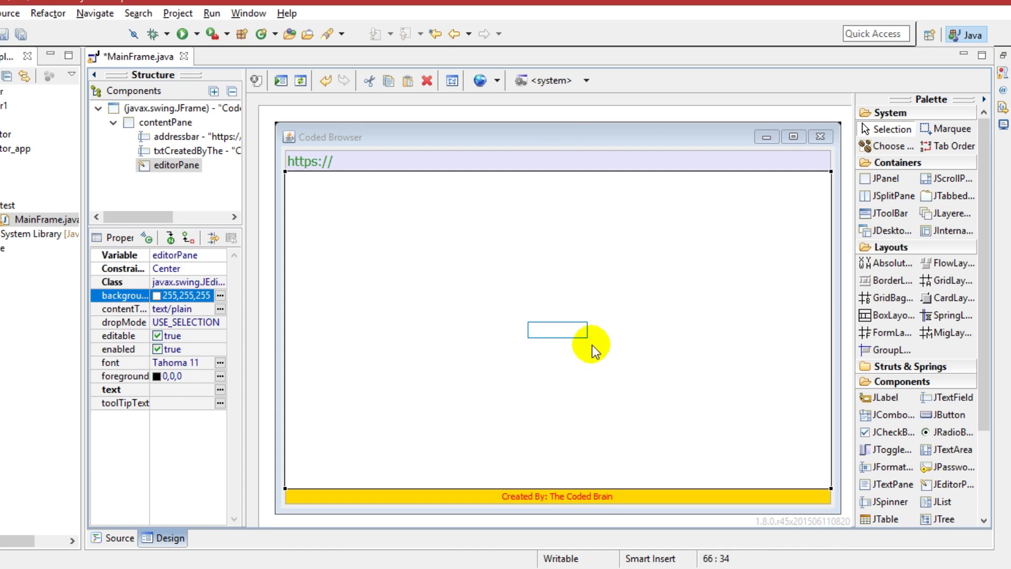
pyautogui.click(560, 341)
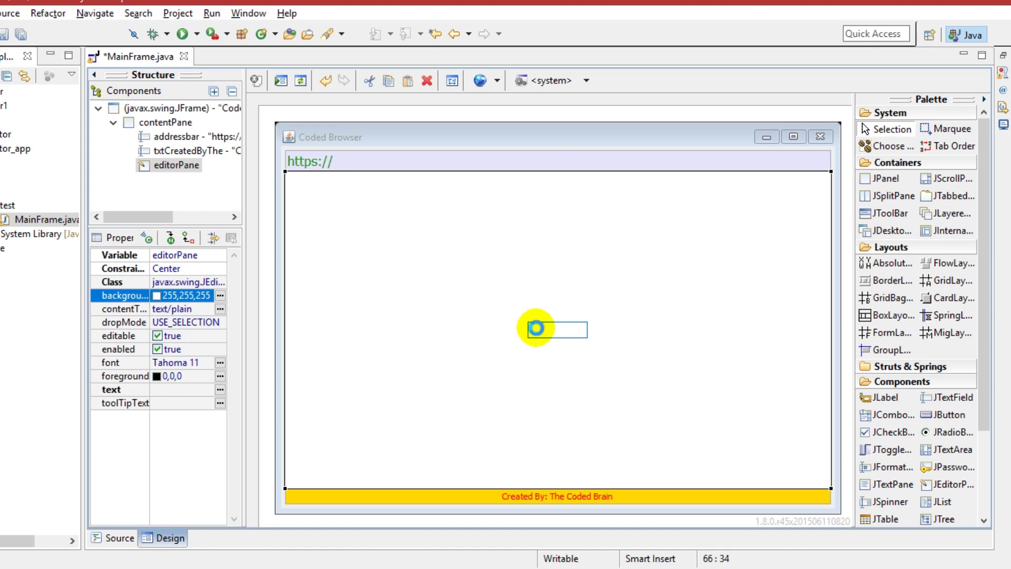
pyautogui.press('Escape')
# Rename the editor pane's variable to display and jump to its generated code
pyautogui.click(185, 259)
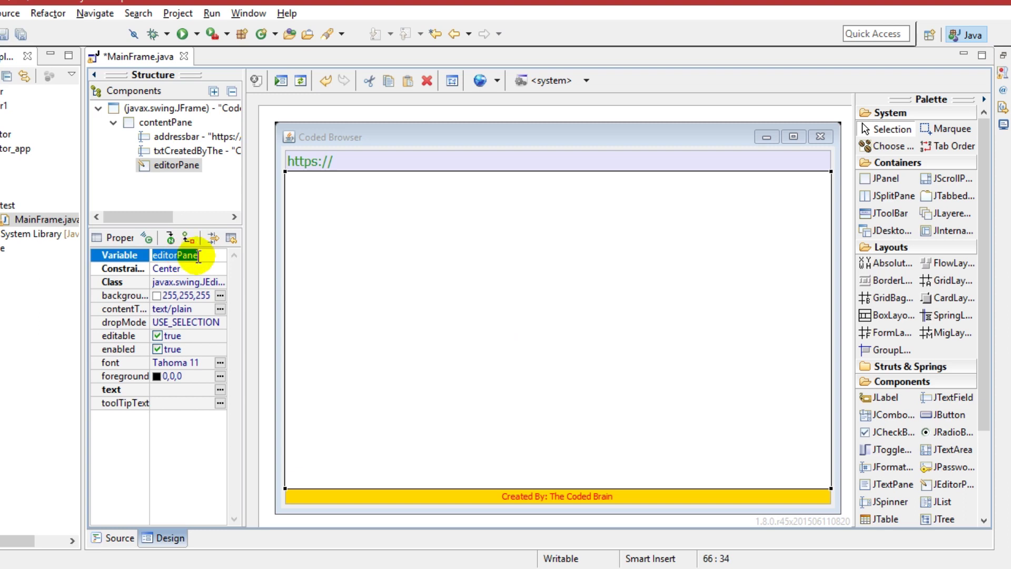
pyautogui.click(202, 255)
pyautogui.write('displ')
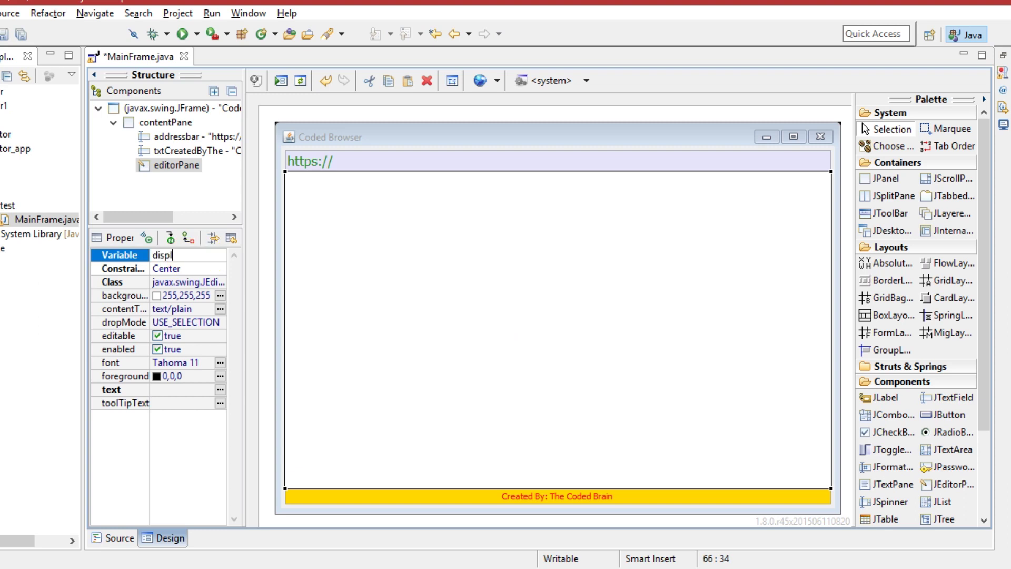
pyautogui.write('ay')
pyautogui.press('Return')
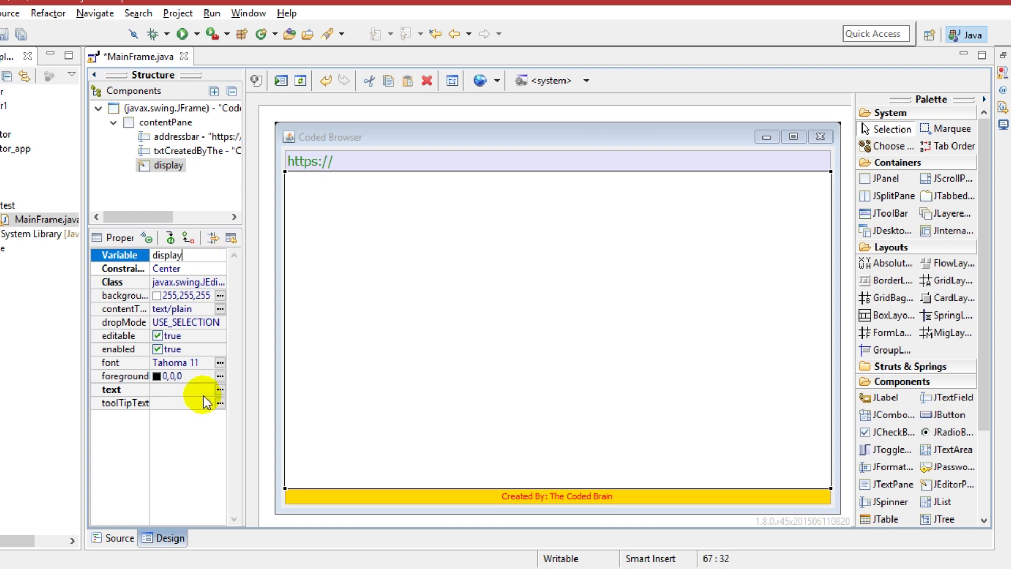
pyautogui.click(608, 354)
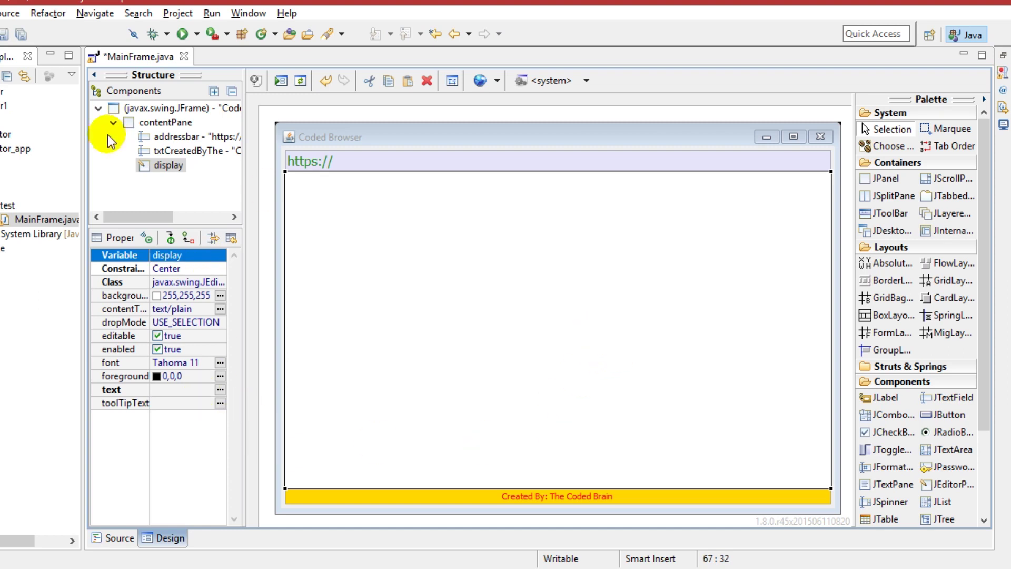
pyautogui.doubleClick(149, 166)
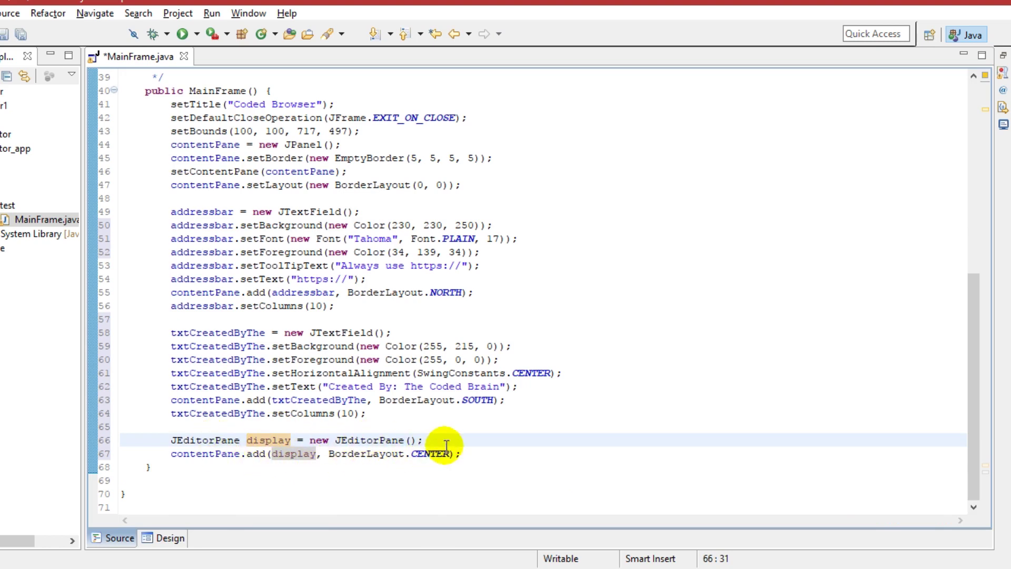
pyautogui.scroll(4, 301, 400)
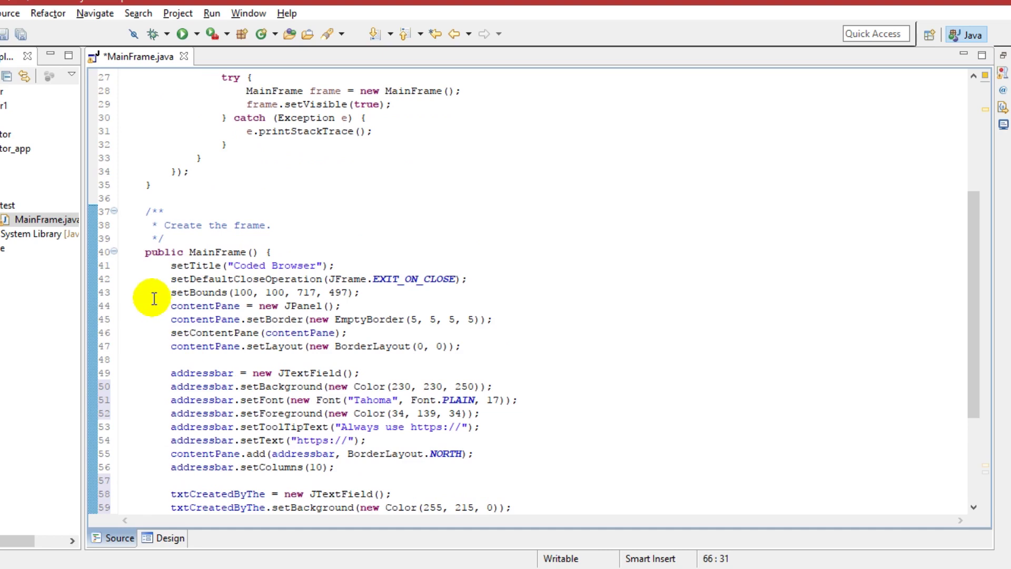
# Highlight the frame setup lines 41–46 and footer setup lines 58–63
pyautogui.moveTo(171, 266); pyautogui.dragTo(349, 333)
pyautogui.scroll(-4, 383, 332)
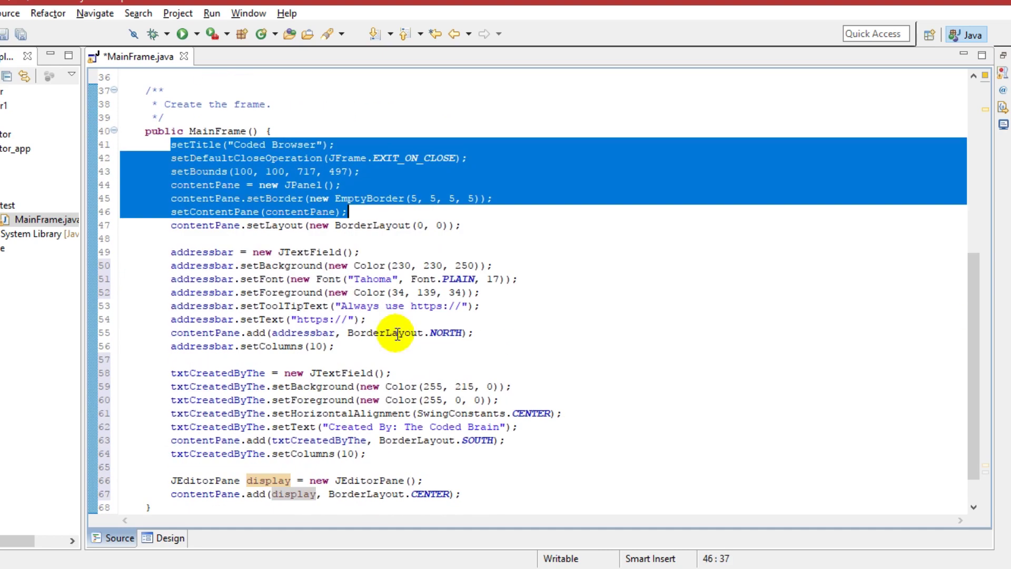
pyautogui.moveTo(171, 253); pyautogui.dragTo(214, 297)
pyautogui.scroll(-1, 213, 297)
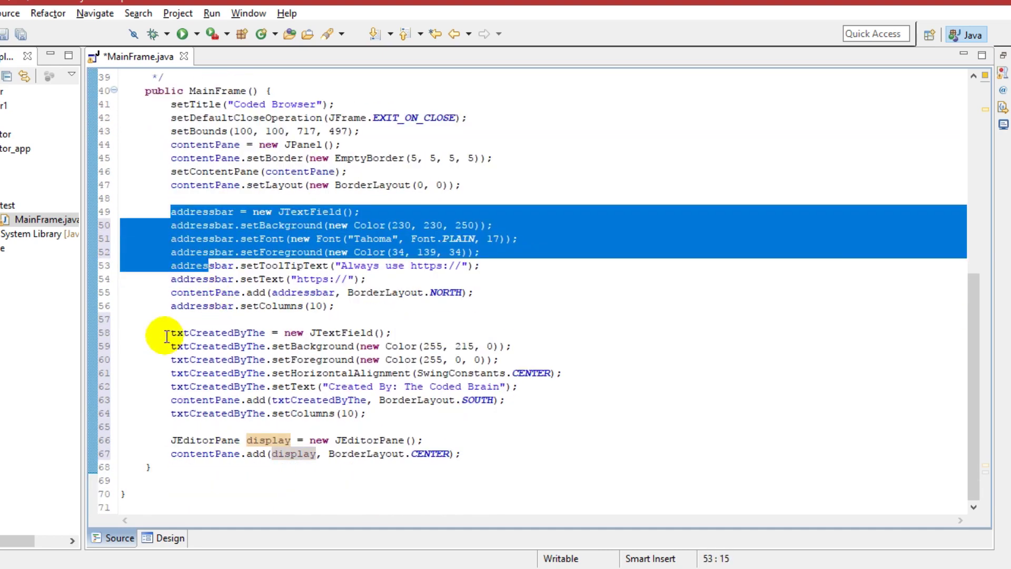
pyautogui.moveTo(171, 333); pyautogui.dragTo(253, 400)
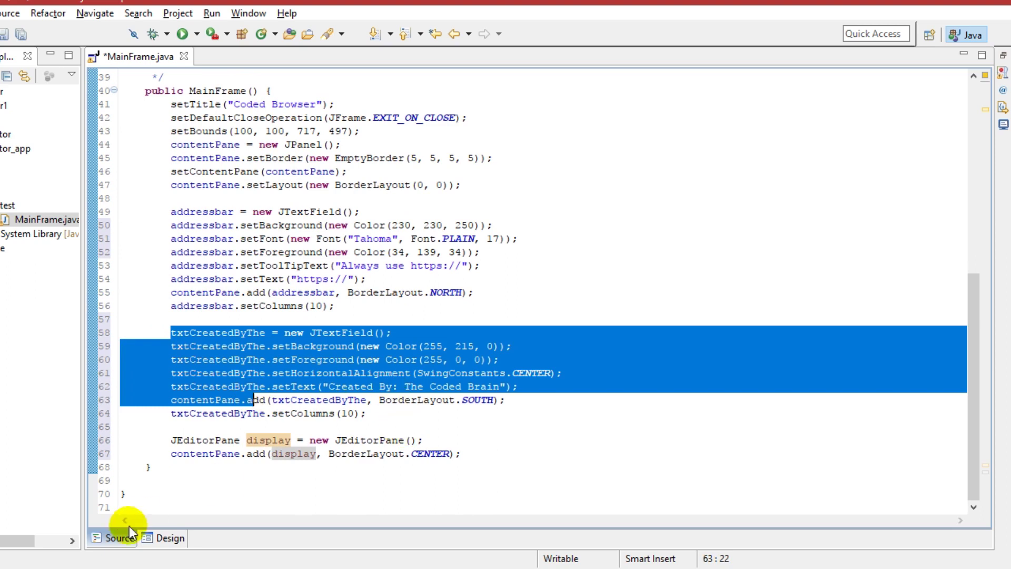
# In Design view, change the txtCreatedByThe footer's variable name to about
pyautogui.click(163, 541)
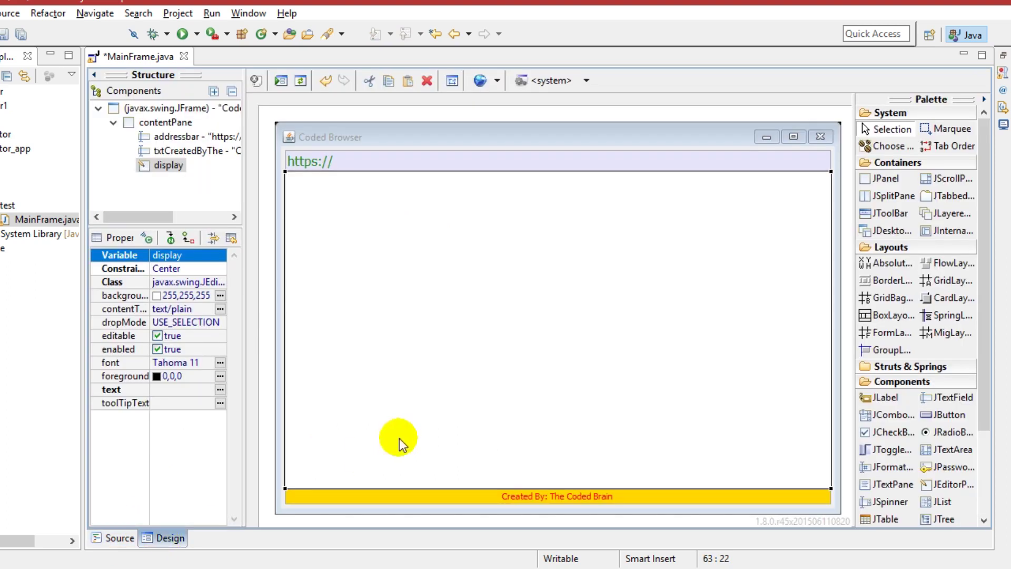
pyautogui.click(158, 108)
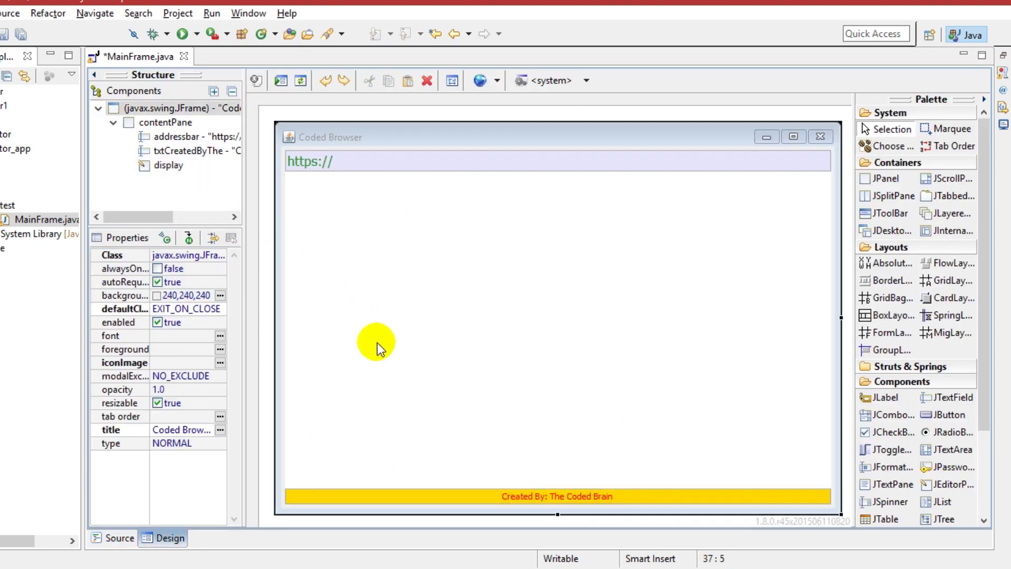
pyautogui.click(459, 164)
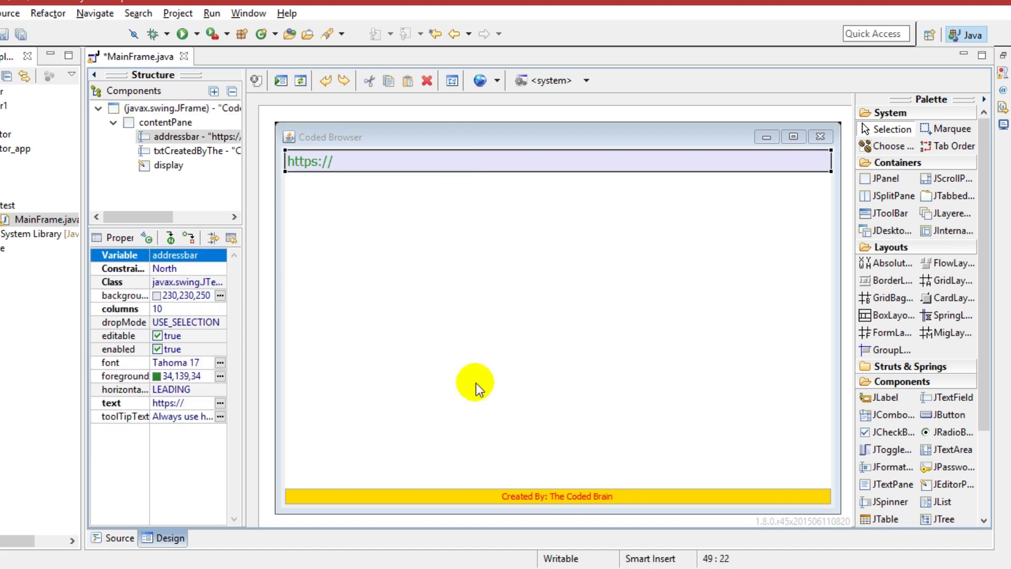
pyautogui.click(497, 493)
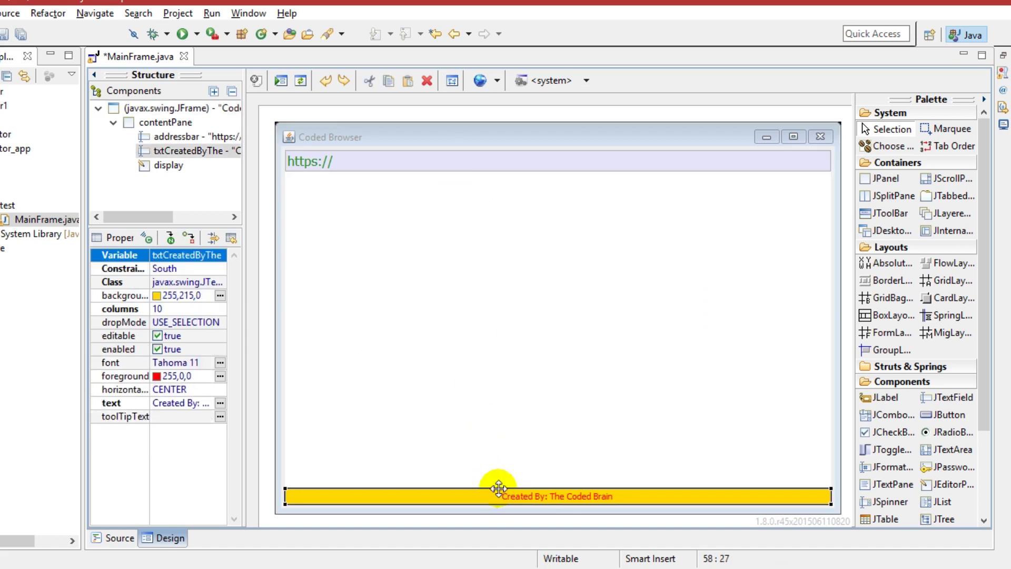
pyautogui.click(178, 256)
pyautogui.press('BackSpace')
pyautogui.write('about')
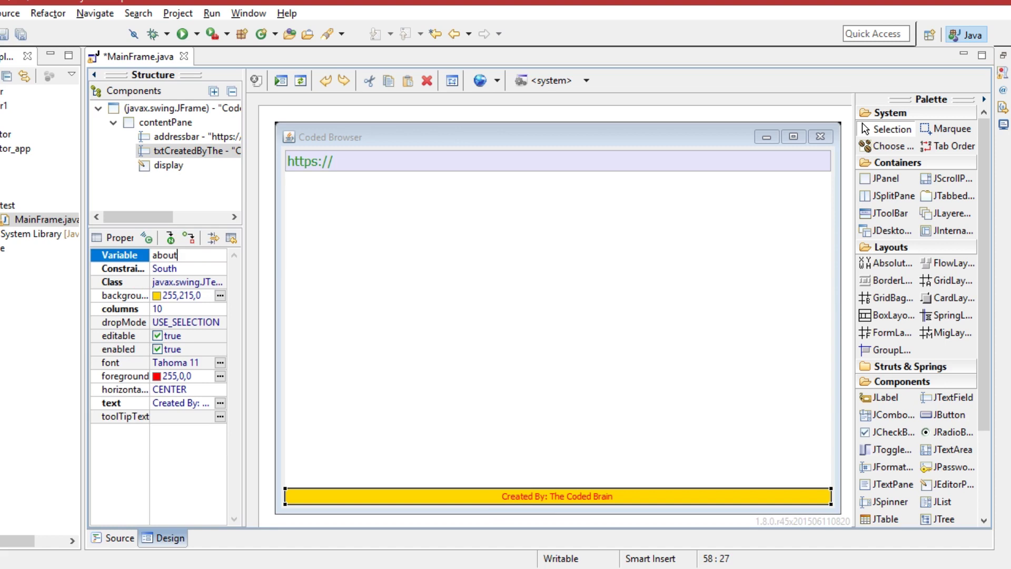
pyautogui.press('Return')
pyautogui.click(155, 166)
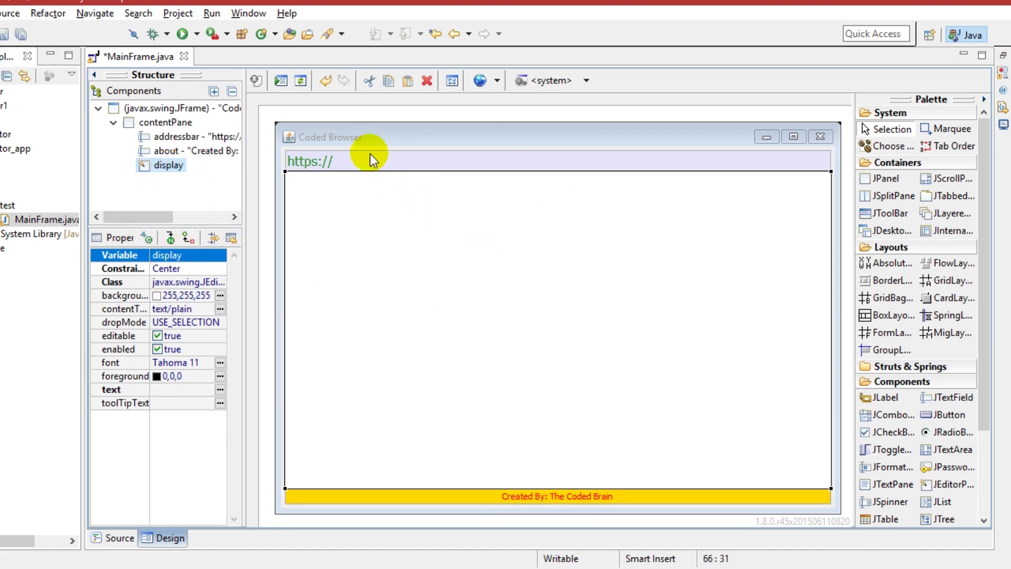
pyautogui.click(419, 164)
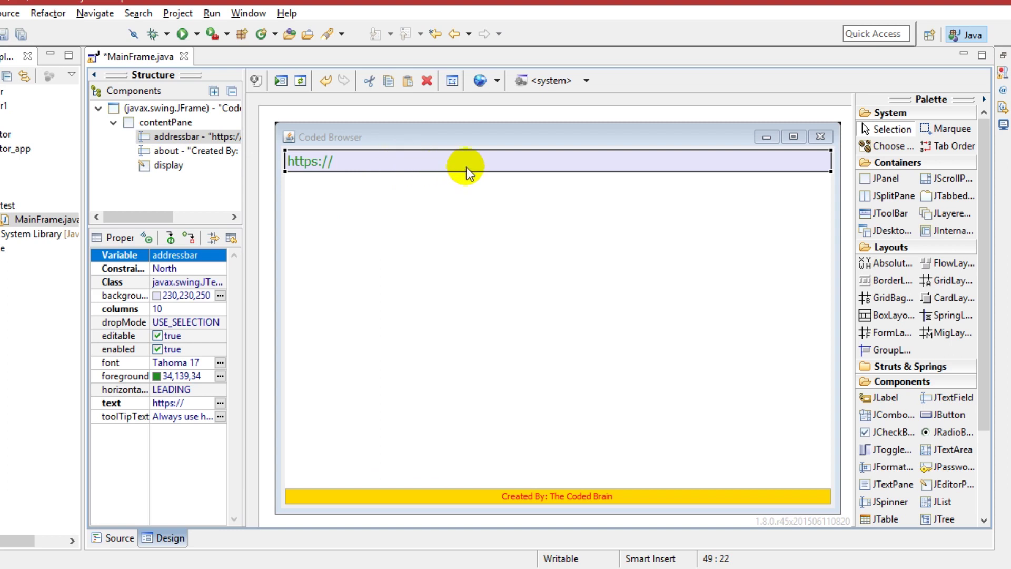
# Save and run MainFrame to test the Coded Browser, then close its window
pyautogui.click(183, 34)
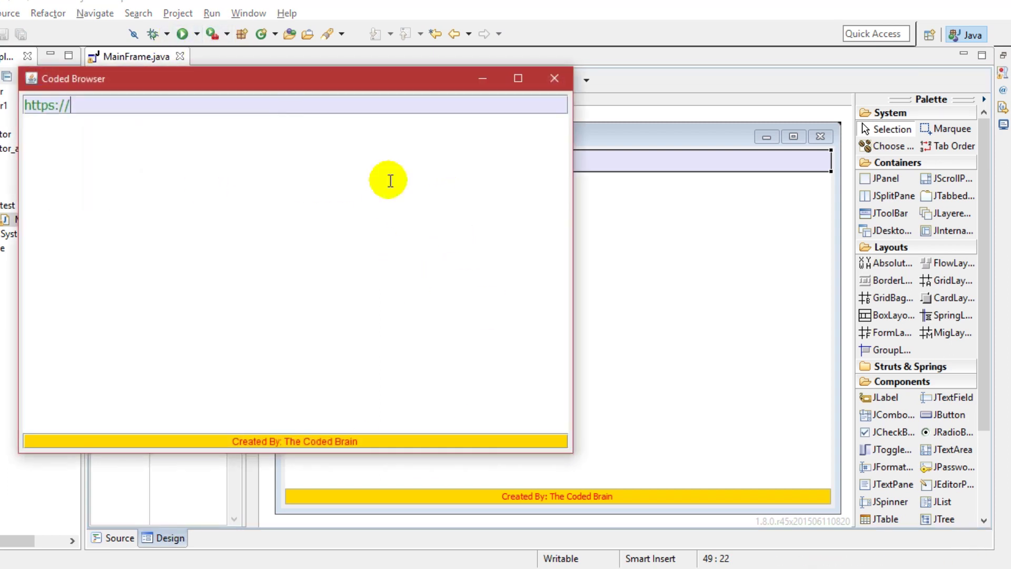
pyautogui.write('g')
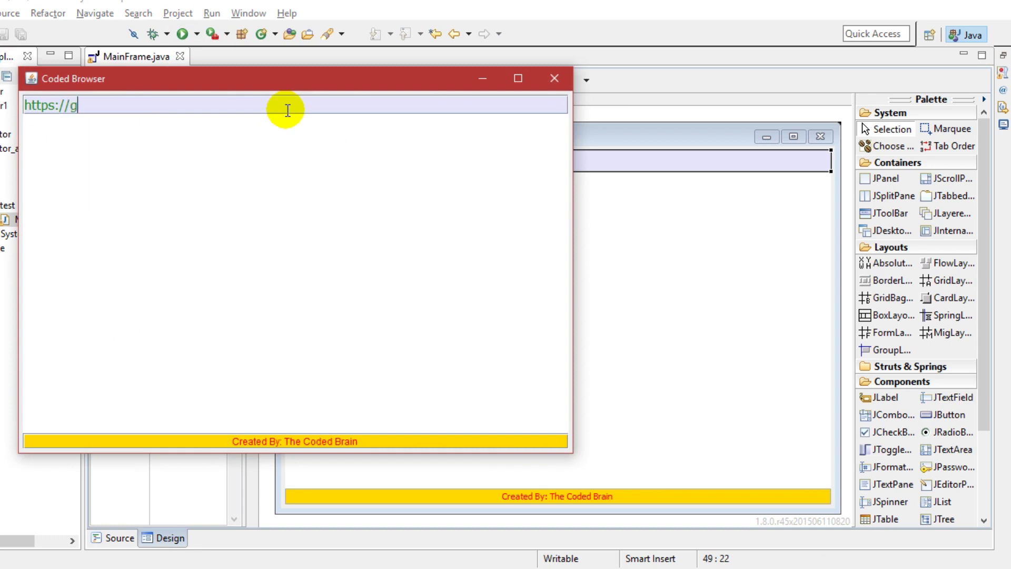
pyautogui.write('oogle.coom')
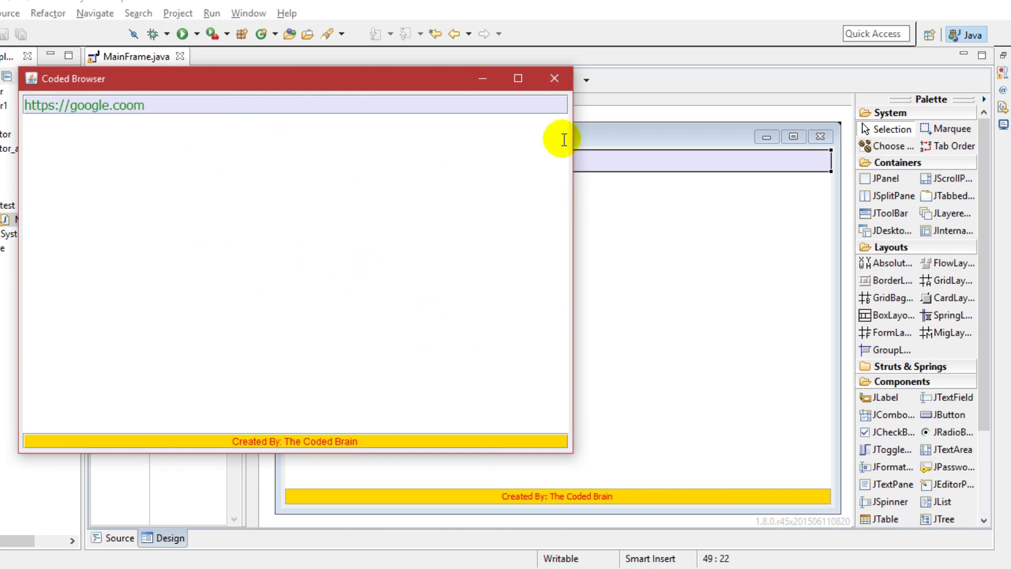
pyautogui.click(554, 74)
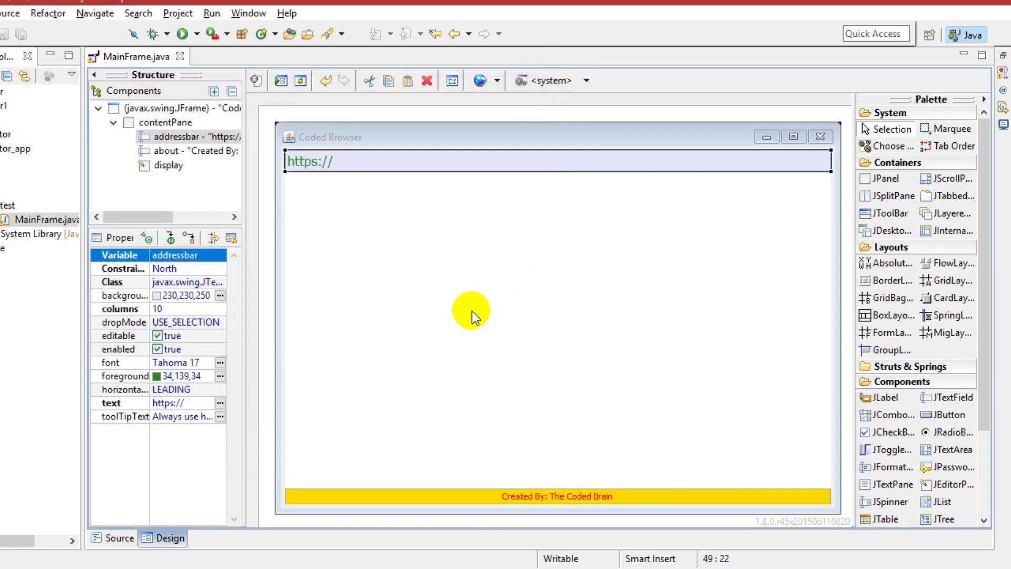